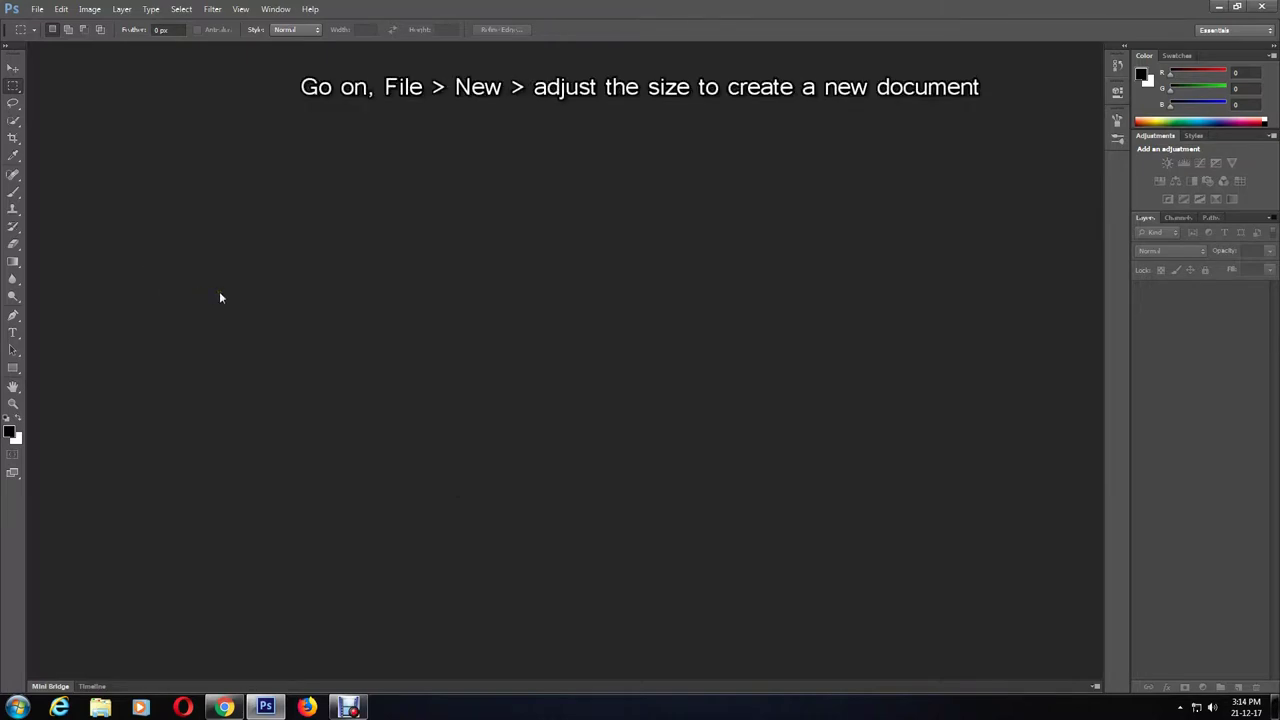
Create a new 1600 × 1000 pixel document
left_click(38, 9)
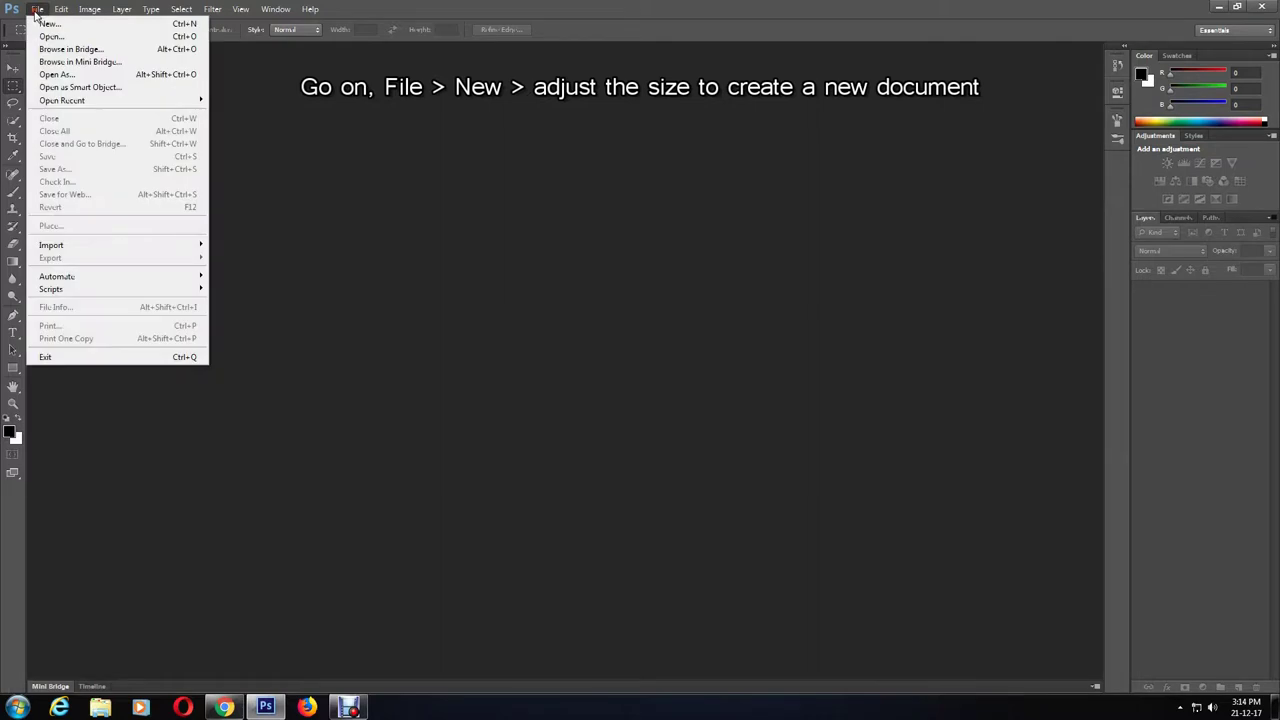
left_click(44, 22)
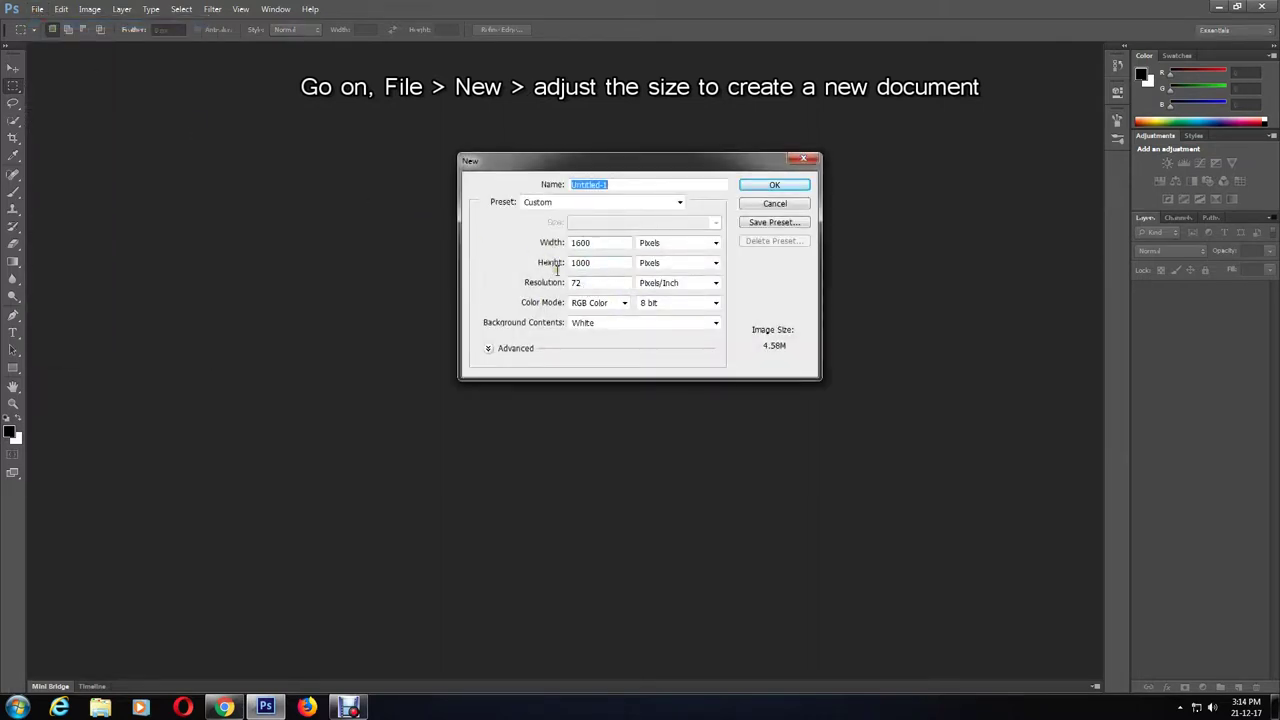
left_click(785, 189)
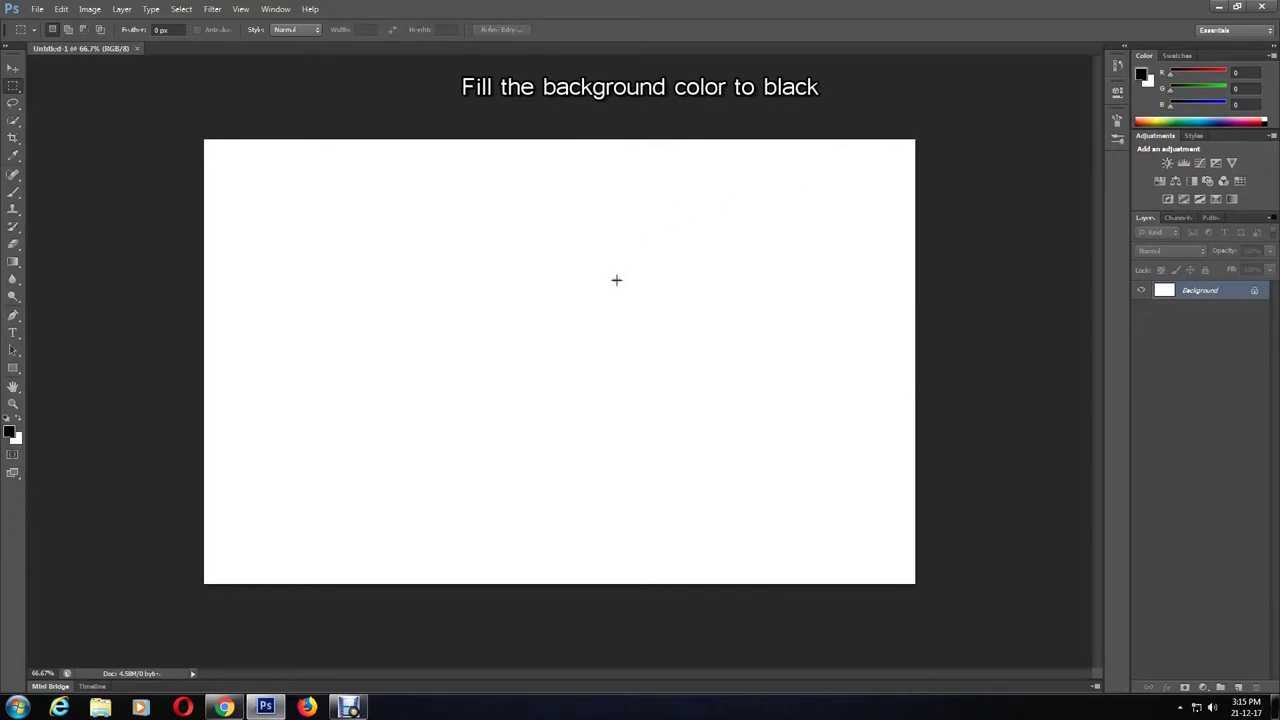
Fill the background with solid black using Edit > Fill
left_click(62, 14)
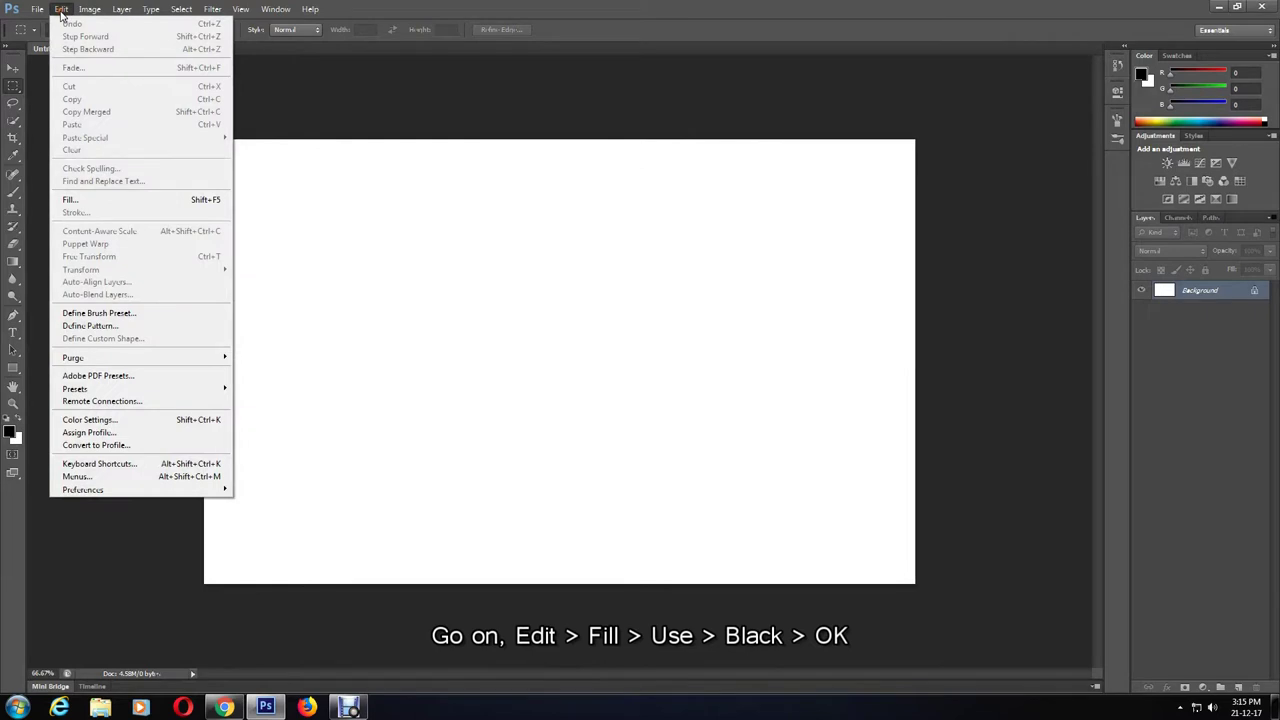
left_click(106, 197)
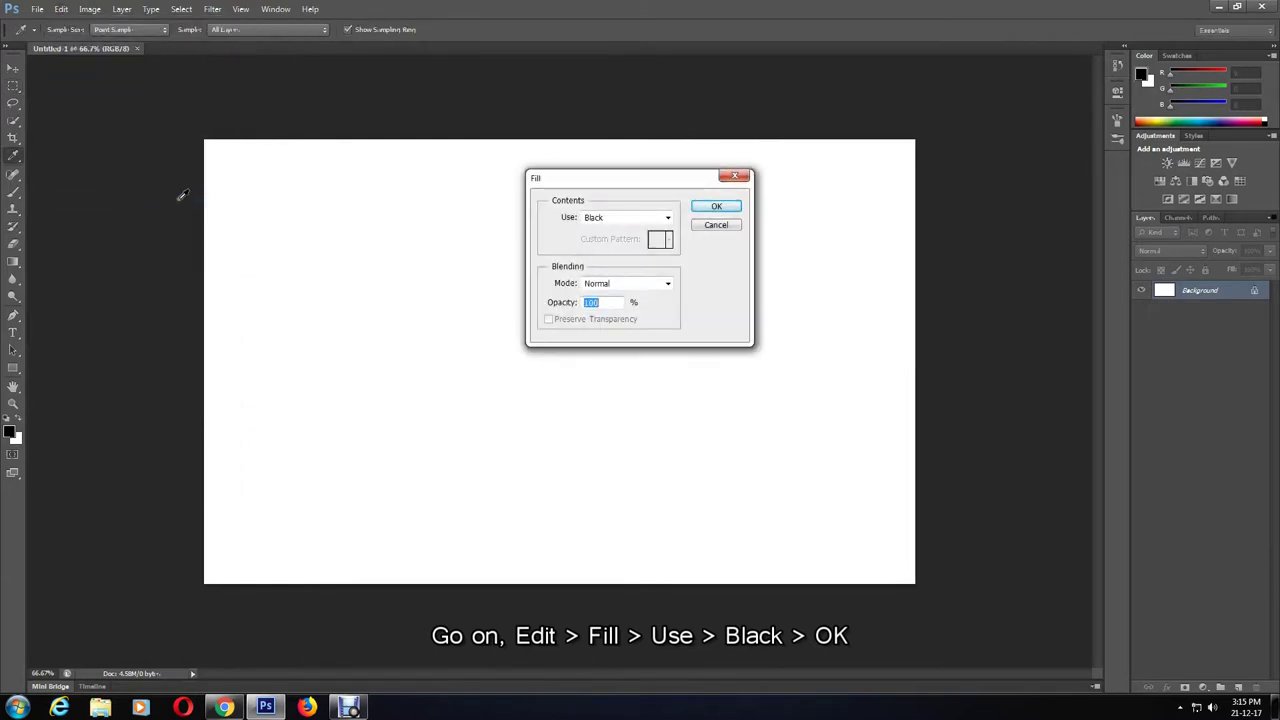
left_click(668, 218)
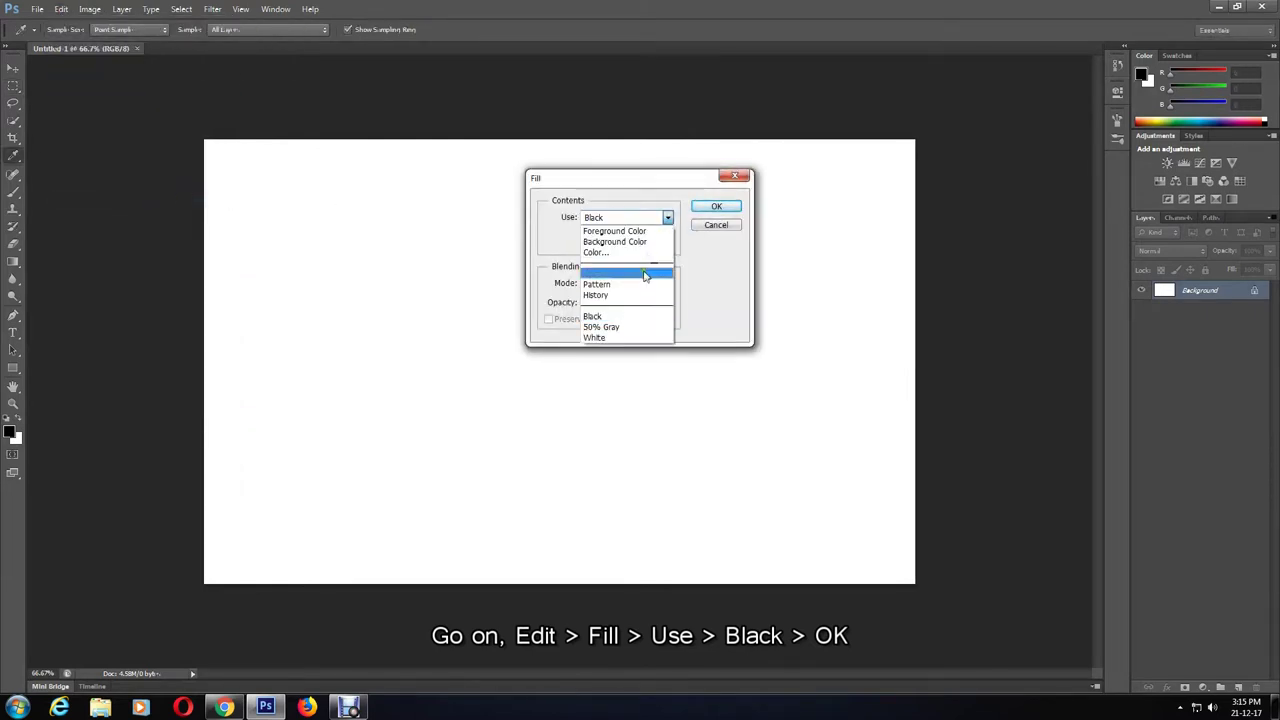
left_click(622, 316)
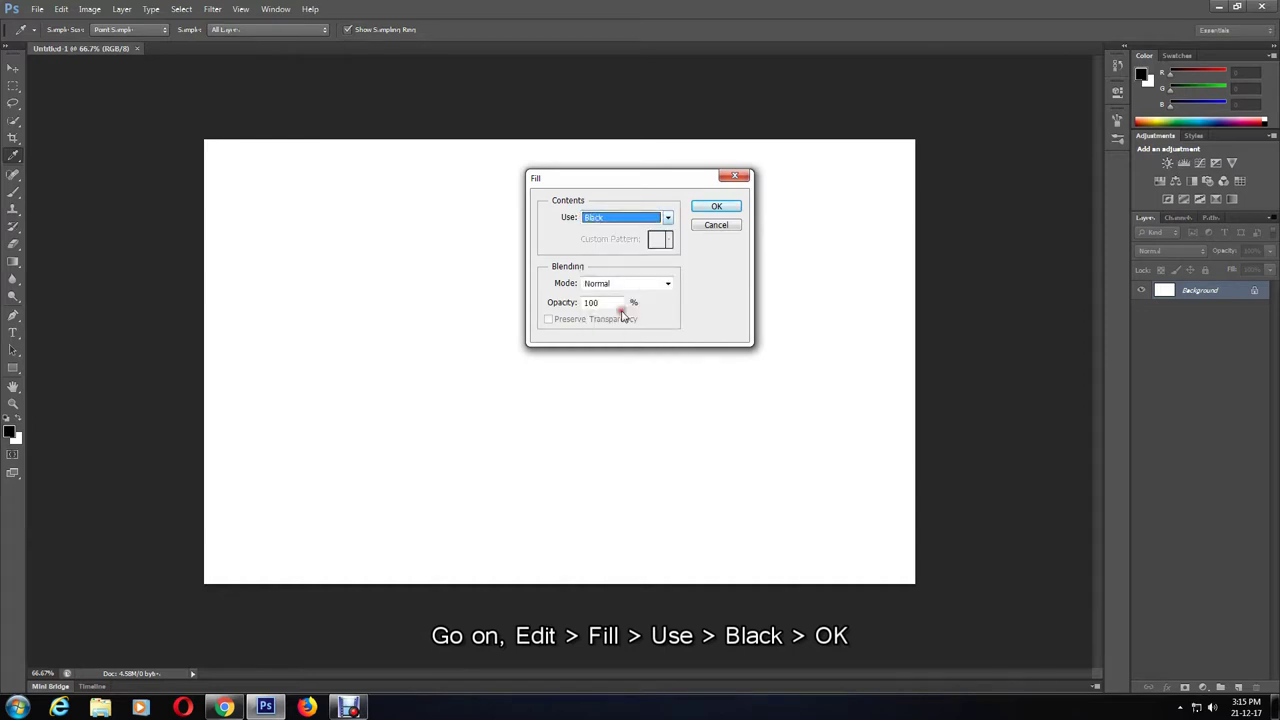
left_click(705, 208)
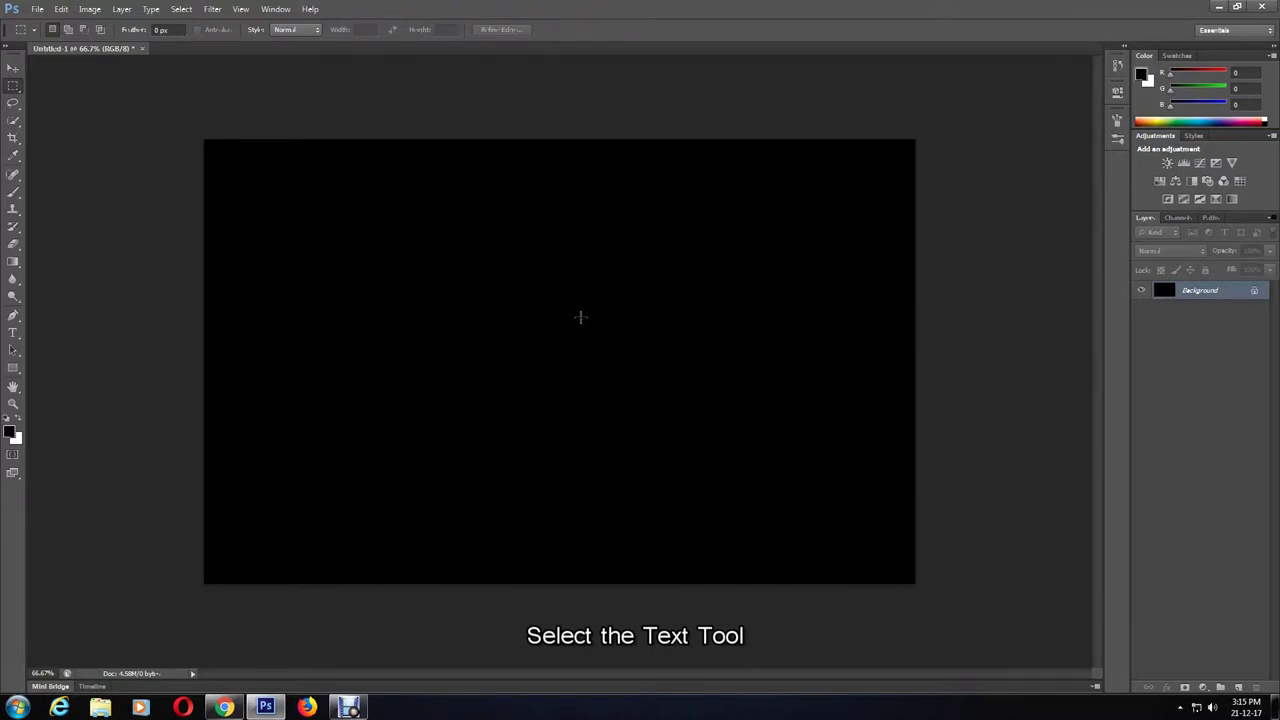
With the Type tool selected, set the text colour to pure white
left_click(13, 332)
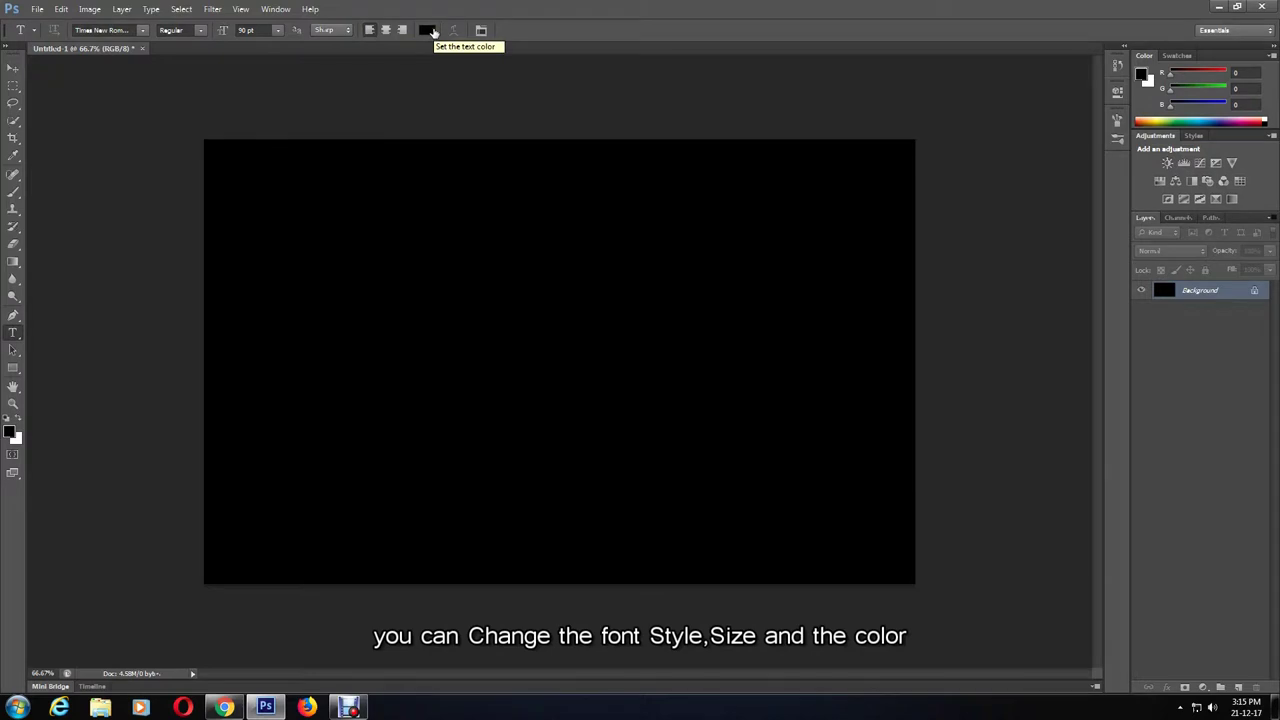
left_click(433, 32)
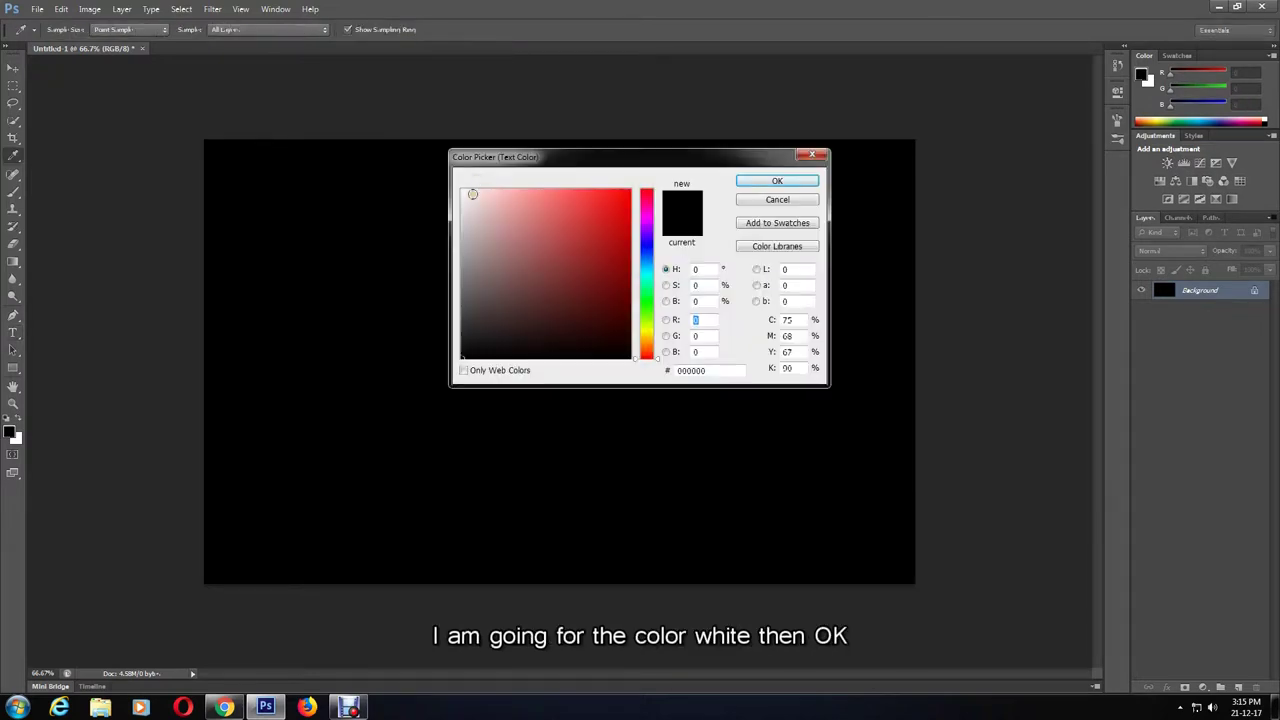
left_click(462, 190)
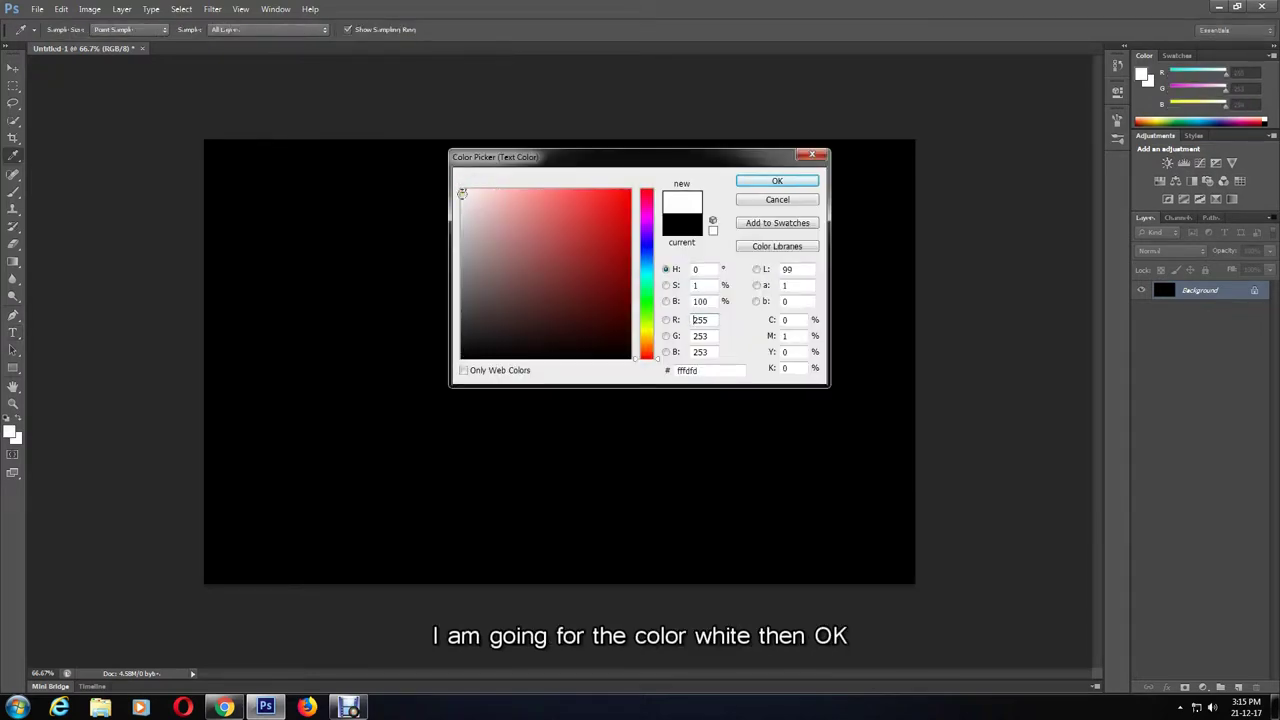
left_click(460, 188)
left_click(777, 182)
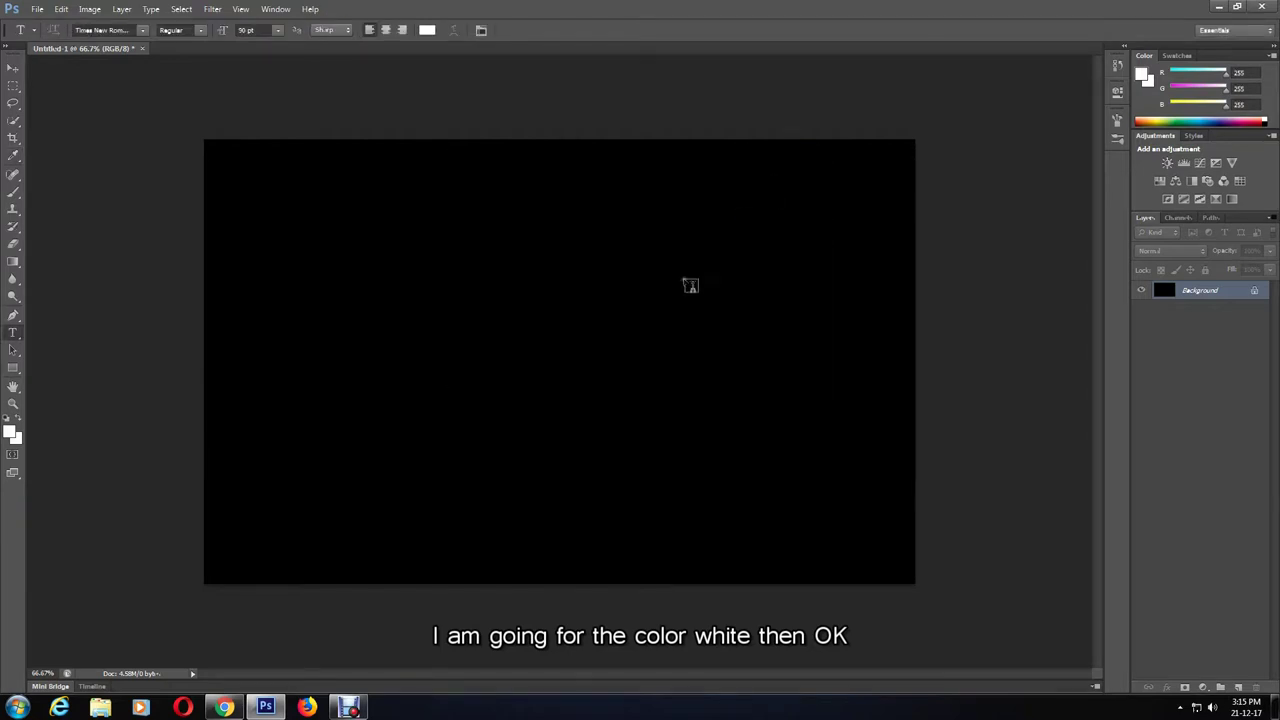
Type 'Gold Text Effect' near the canvas top-left
left_click(258, 245)
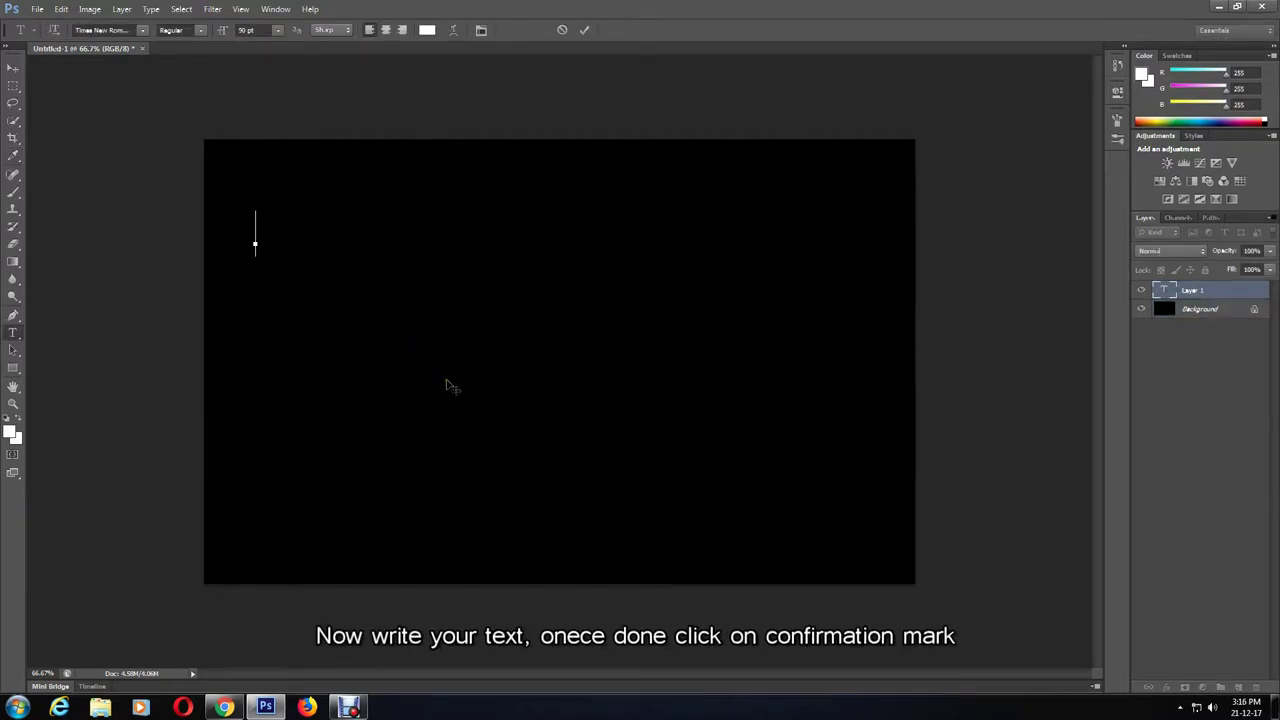
type("Gold te")
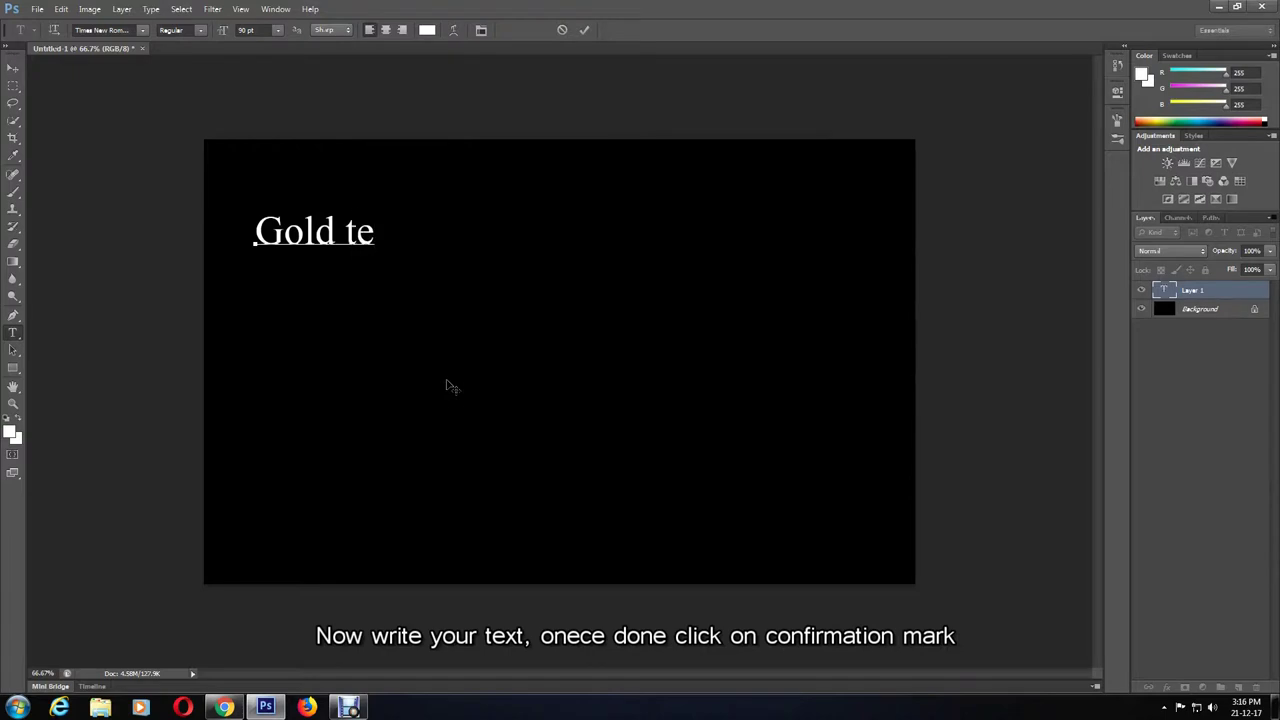
key("BackSpace")
key("BackSpace")
type("Text E")
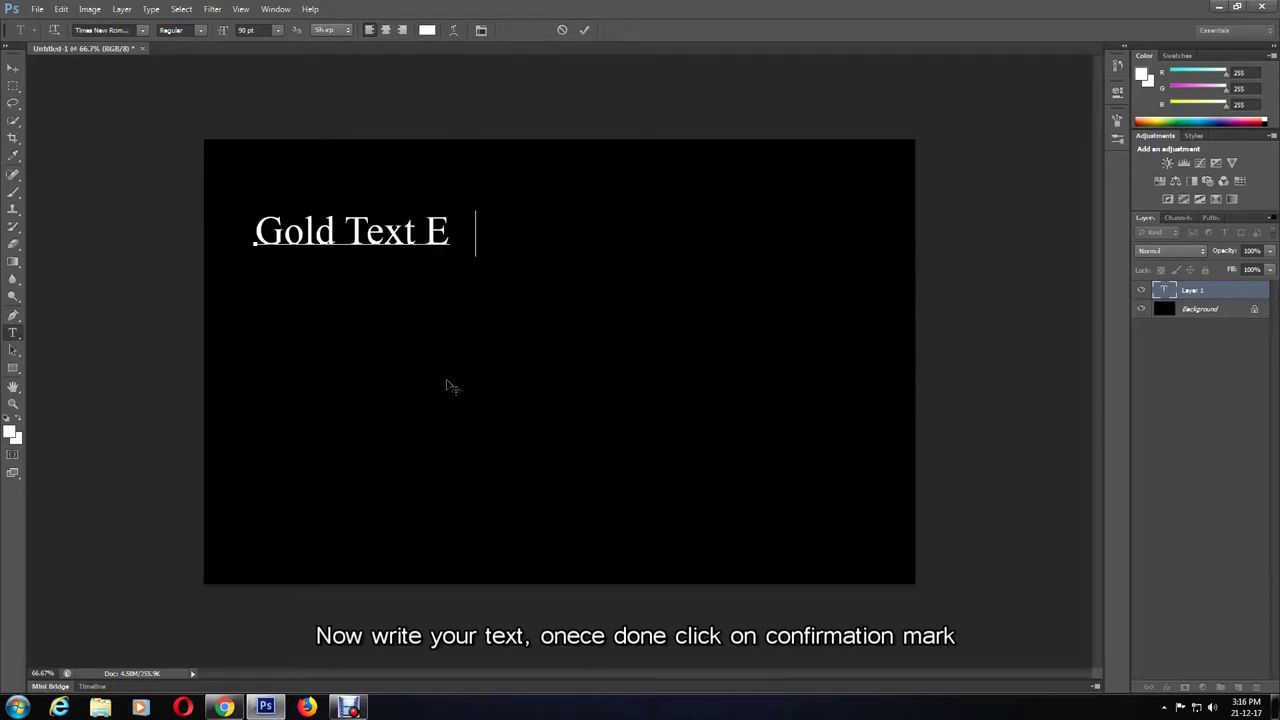
type("ffect")
Scale the 'Gold Text Effect' text up across the canvas centre and duplicate its layer
left_click(584, 29)
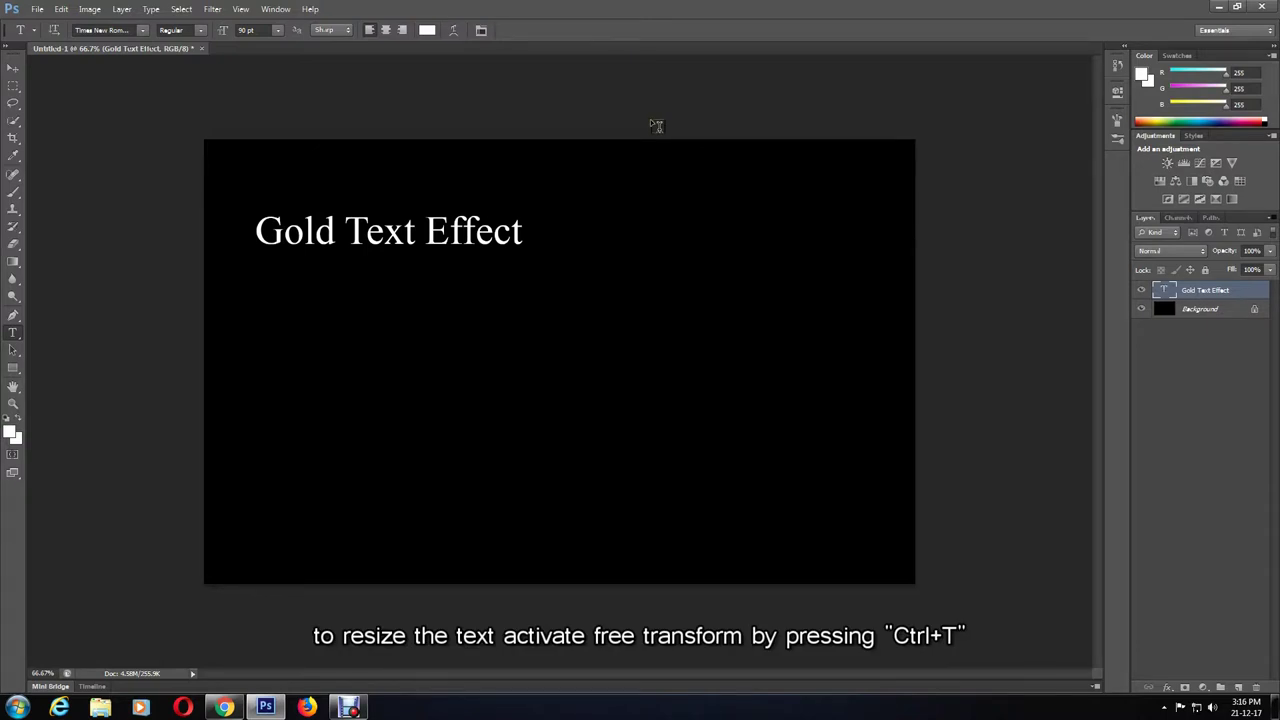
key("ctrl+t")
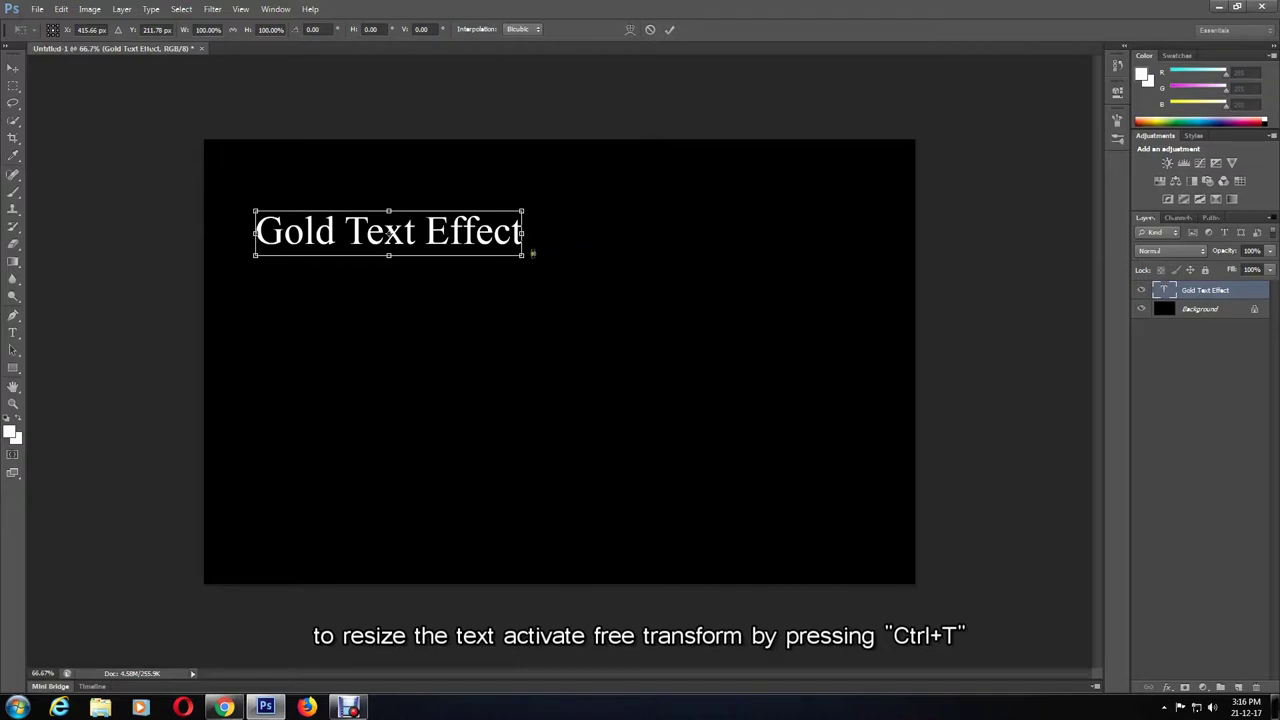
mouse_move(533, 256)
left_mouse_down()
mouse_move(793, 441)
mouse_move(846, 449)
mouse_move(883, 475)
left_mouse_up()
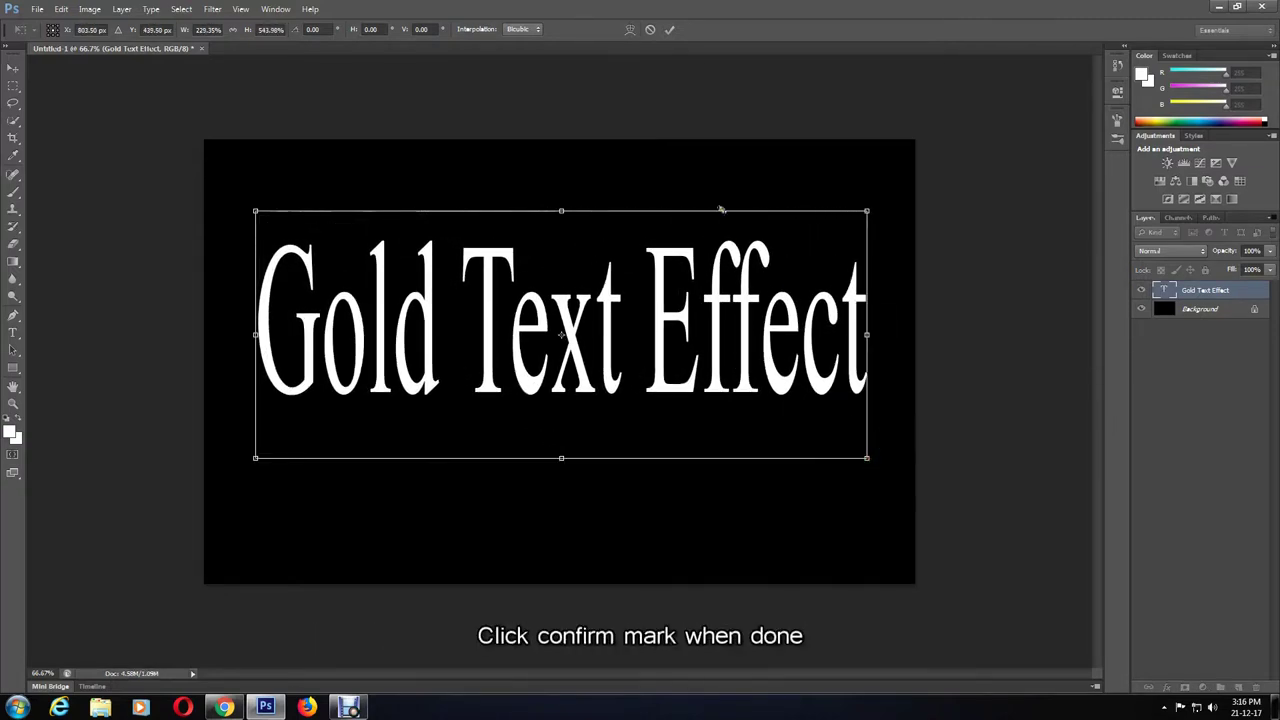
left_click(669, 29)
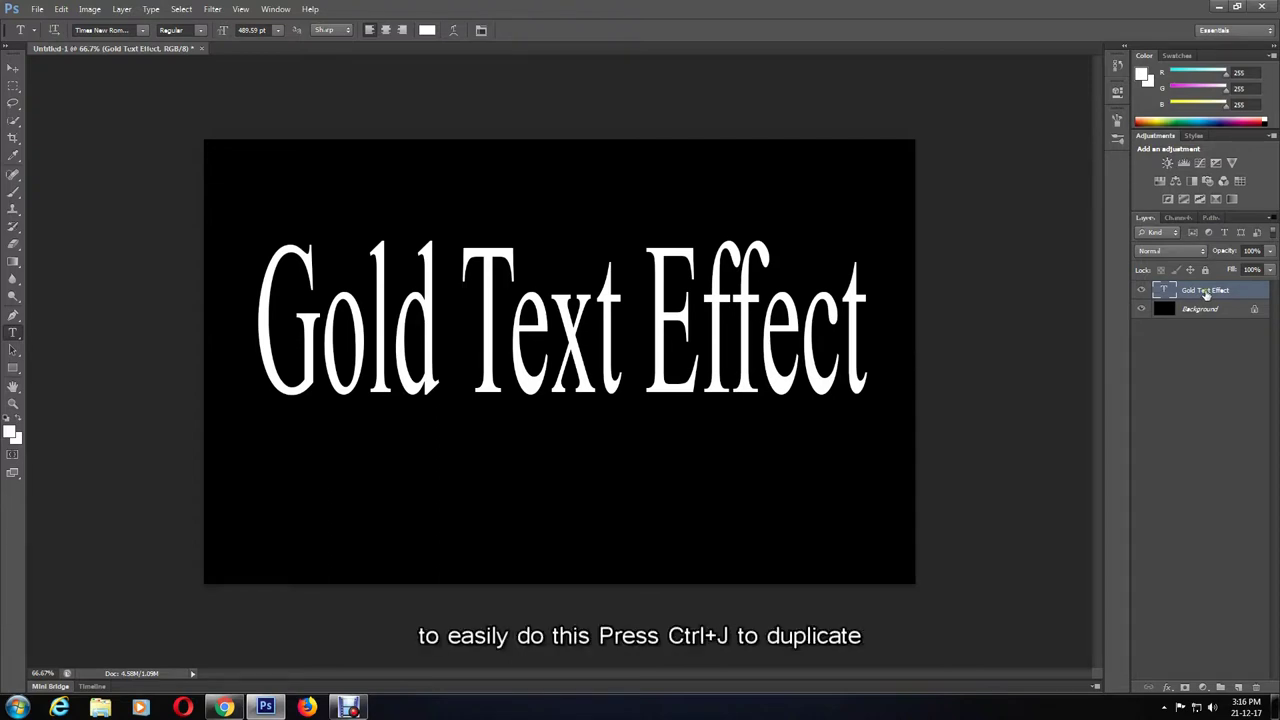
key("ctrl+j")
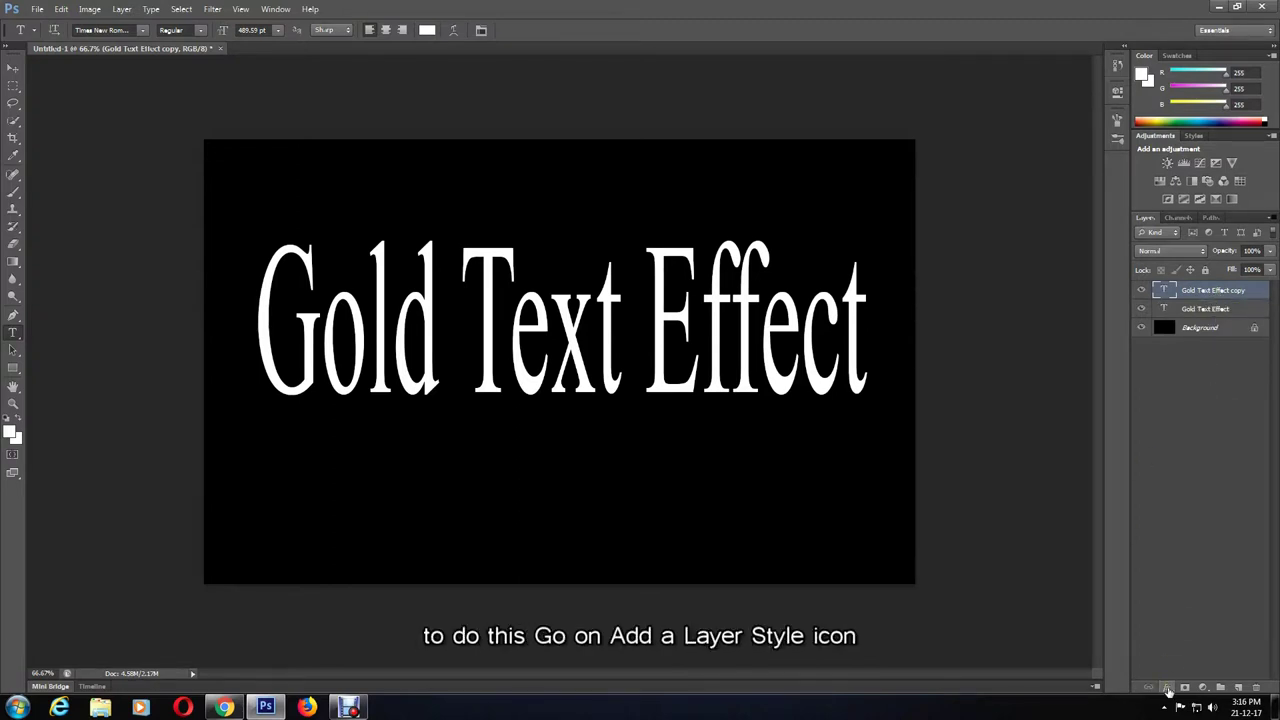
Add a Gradient Overlay to the copied text with left stop pale gold f7eead
left_click(1167, 688)
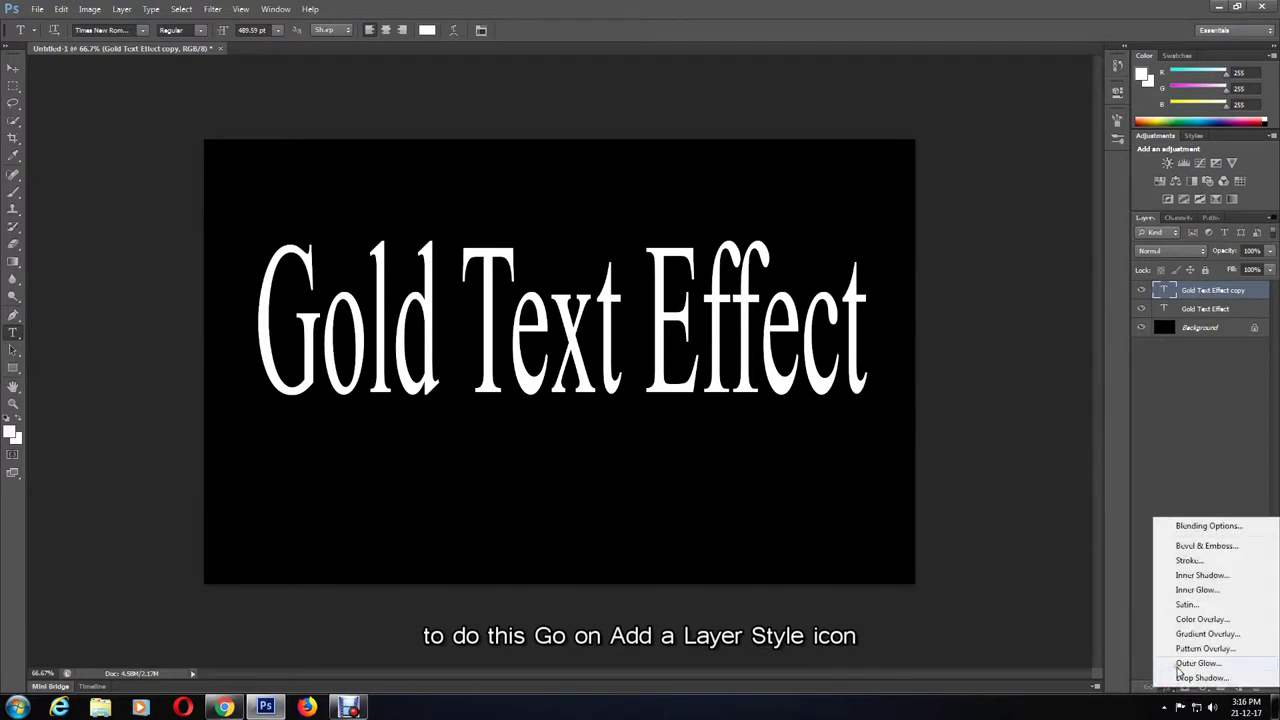
left_click(1208, 634)
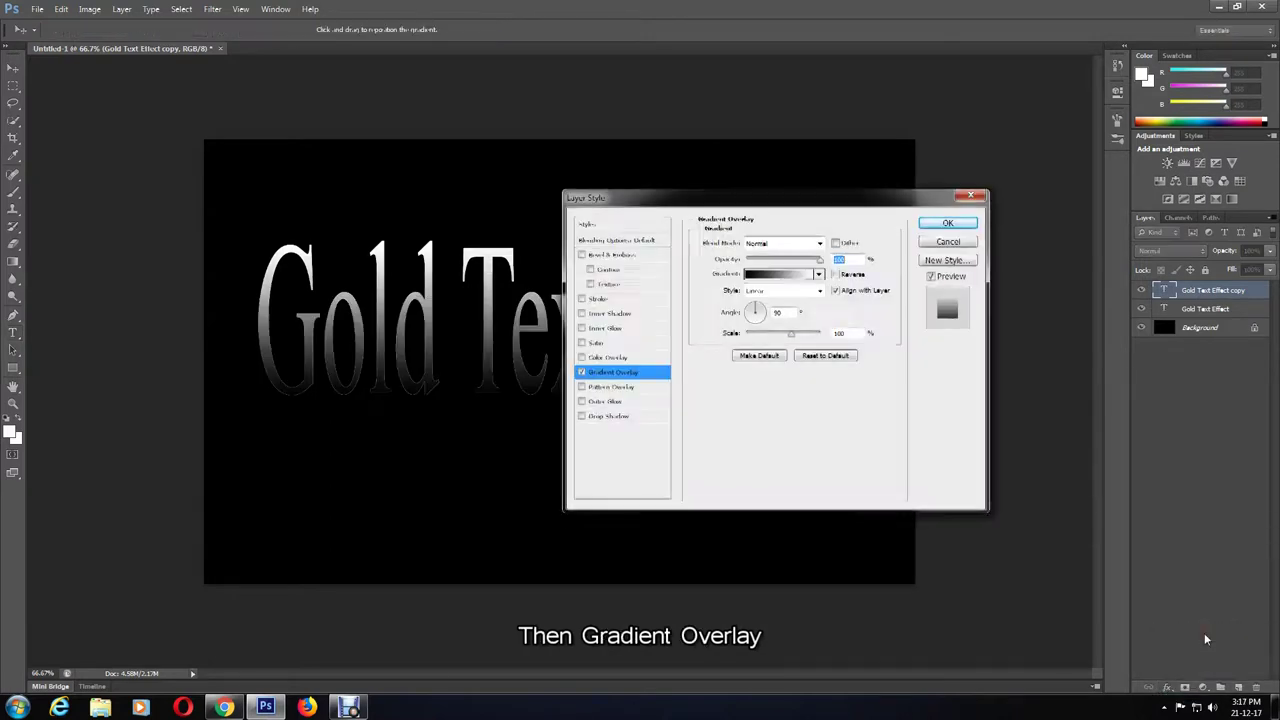
left_click(780, 274)
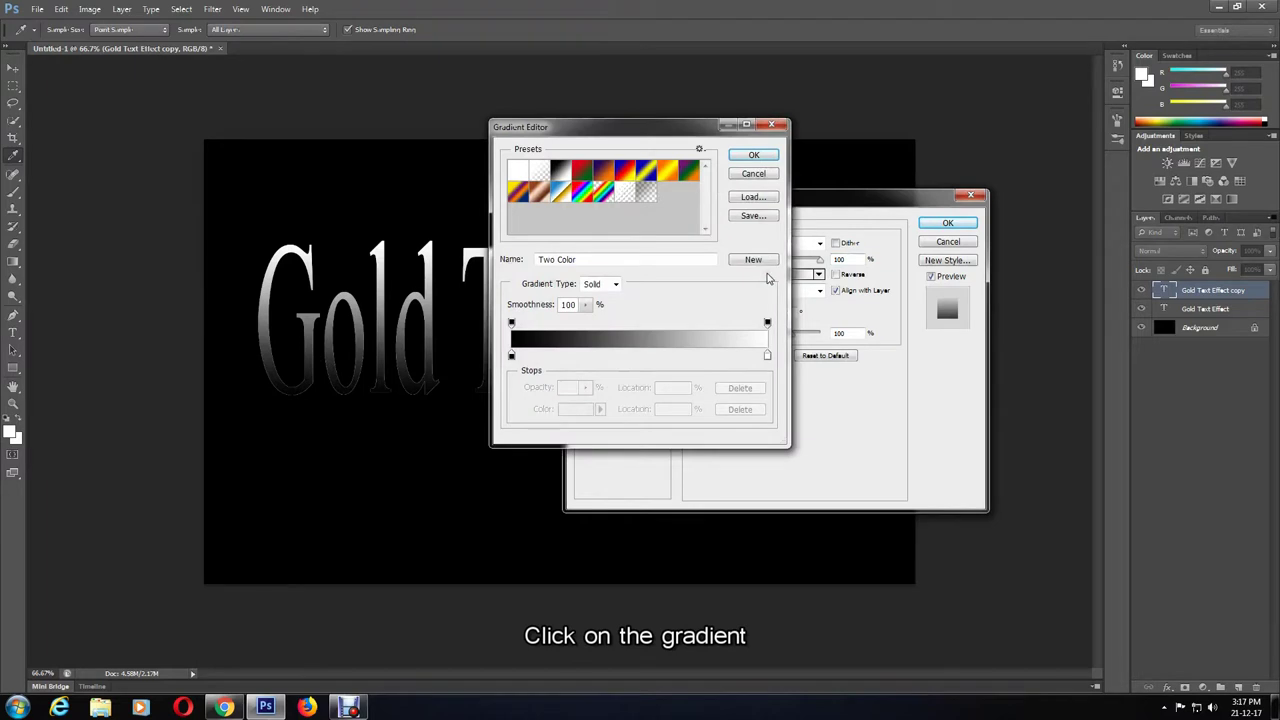
left_click(511, 356)
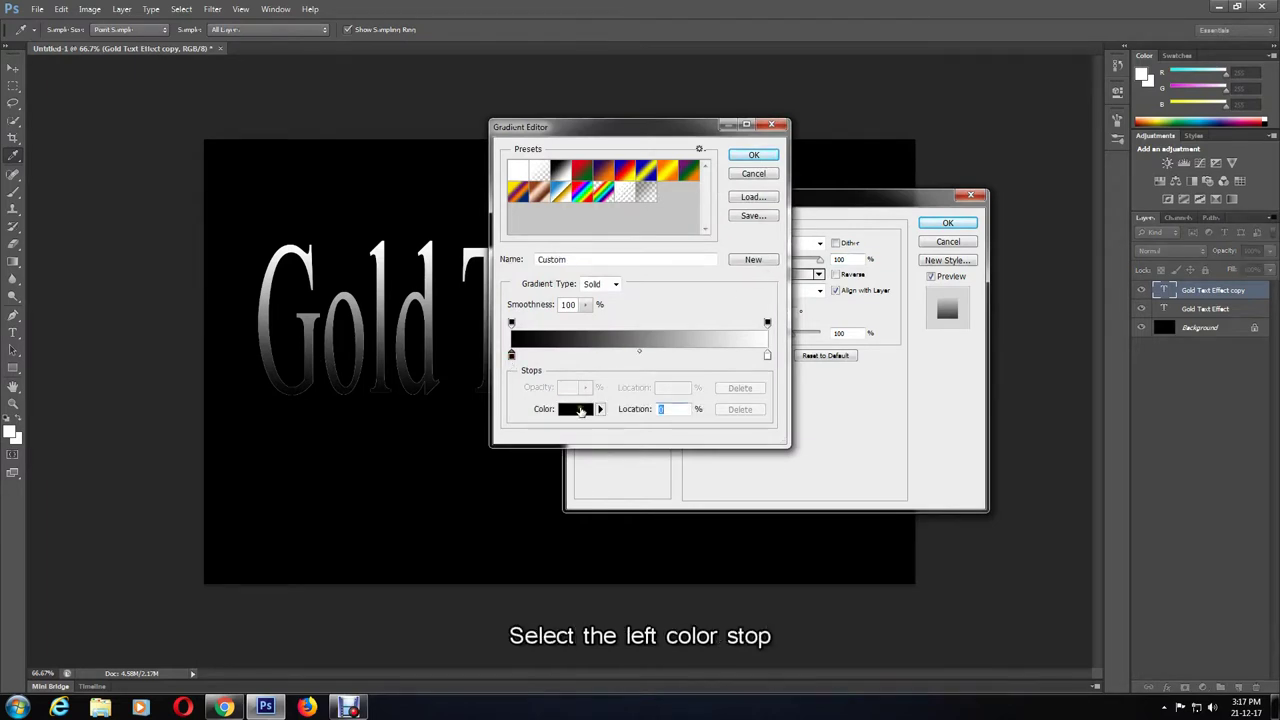
left_click(585, 412)
left_click(703, 369)
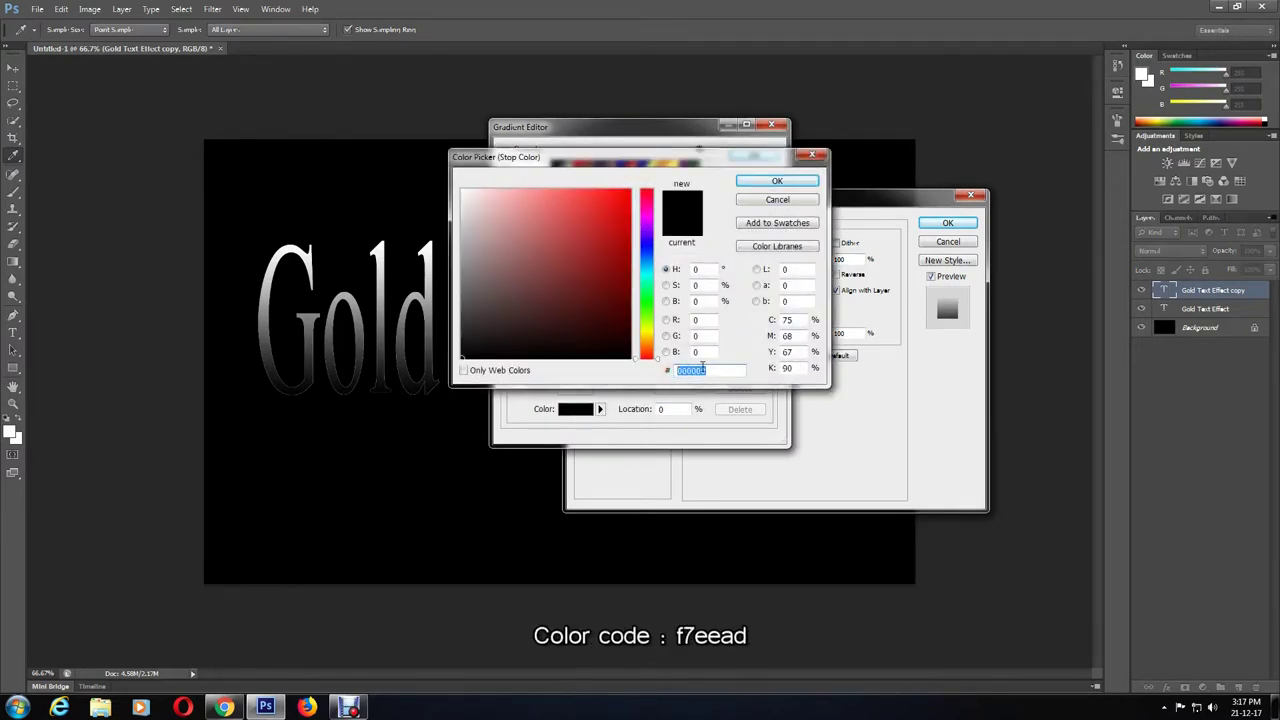
type("f7")
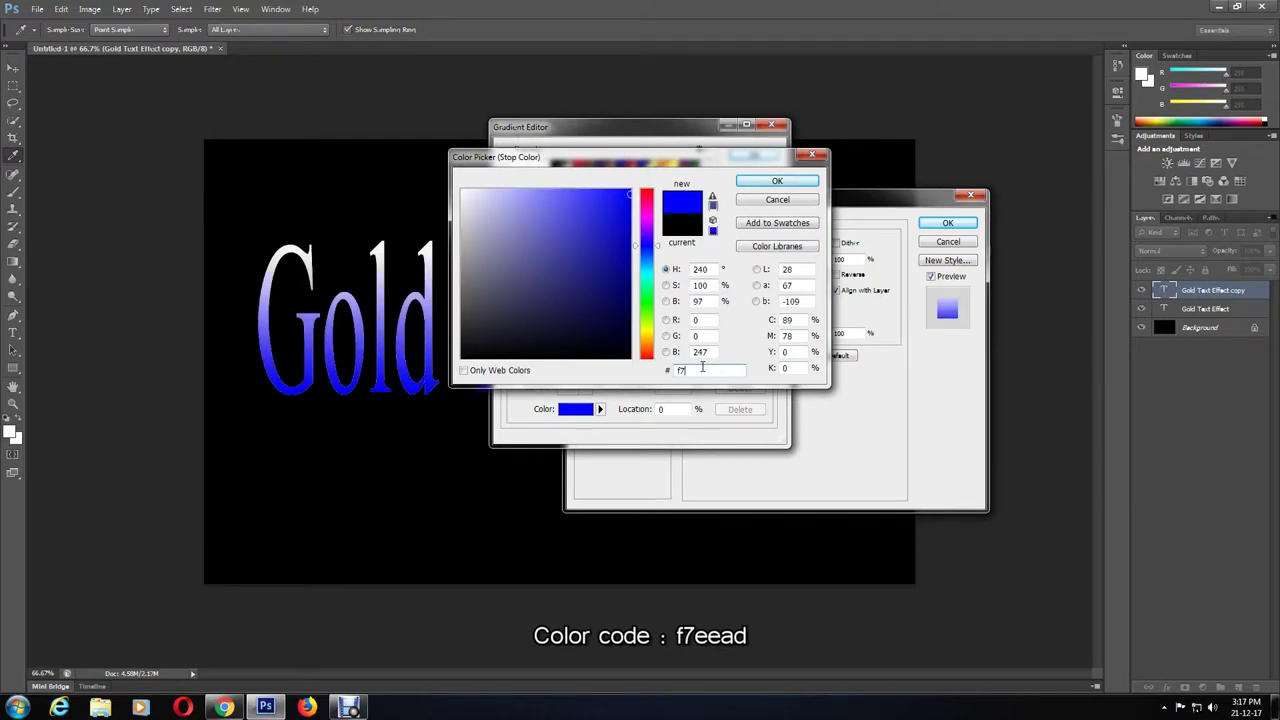
type("eea")
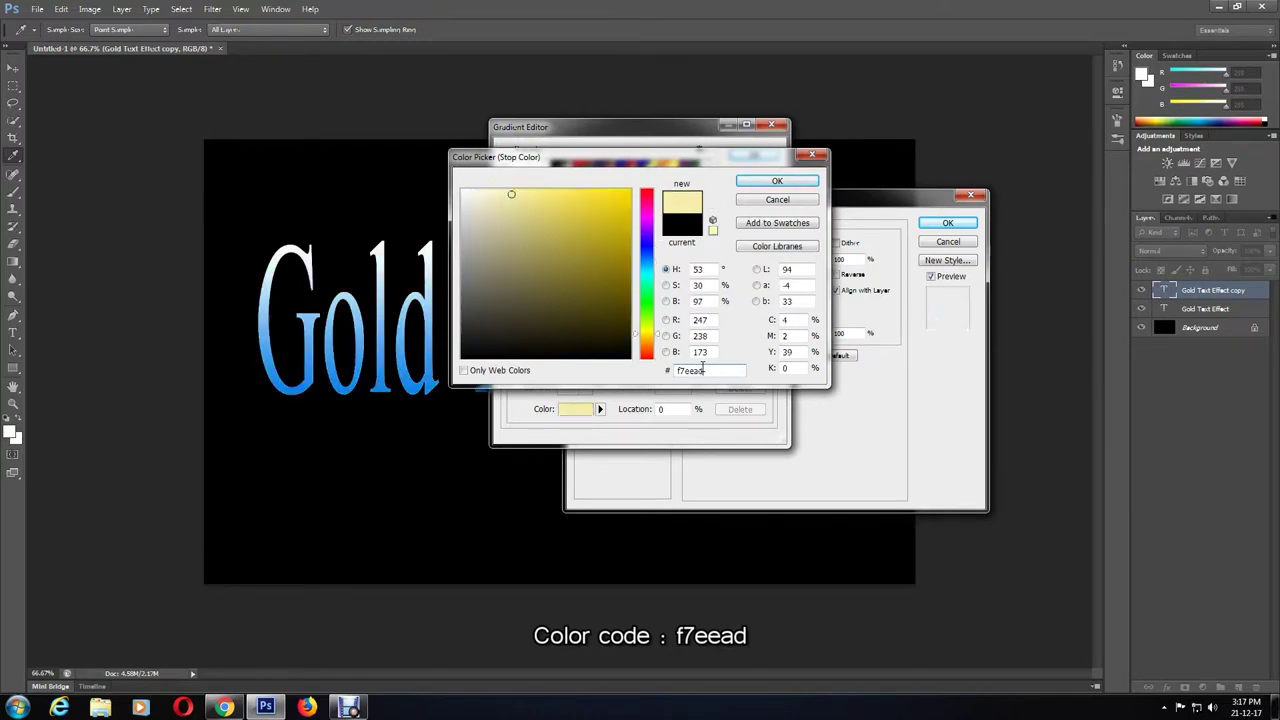
type("d")
left_click(790, 184)
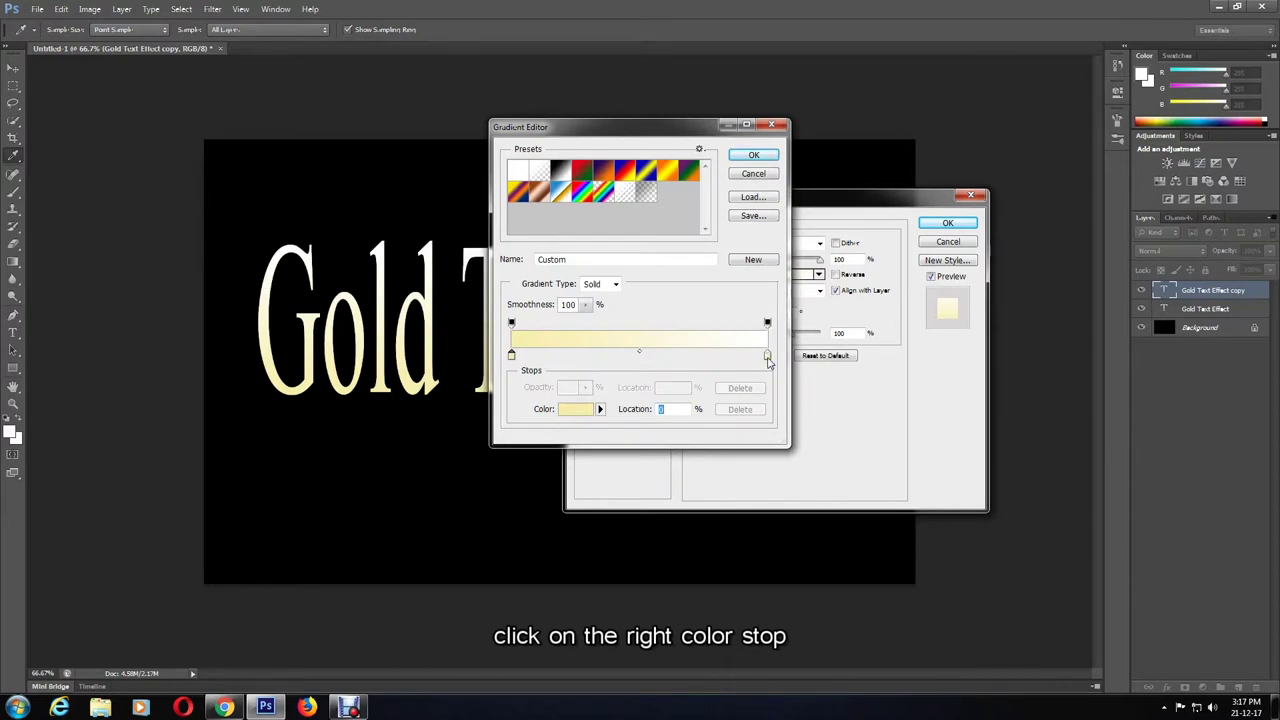
Set the gradient's right stop to deeper gold c1ac51
left_click(767, 357)
left_click(586, 413)
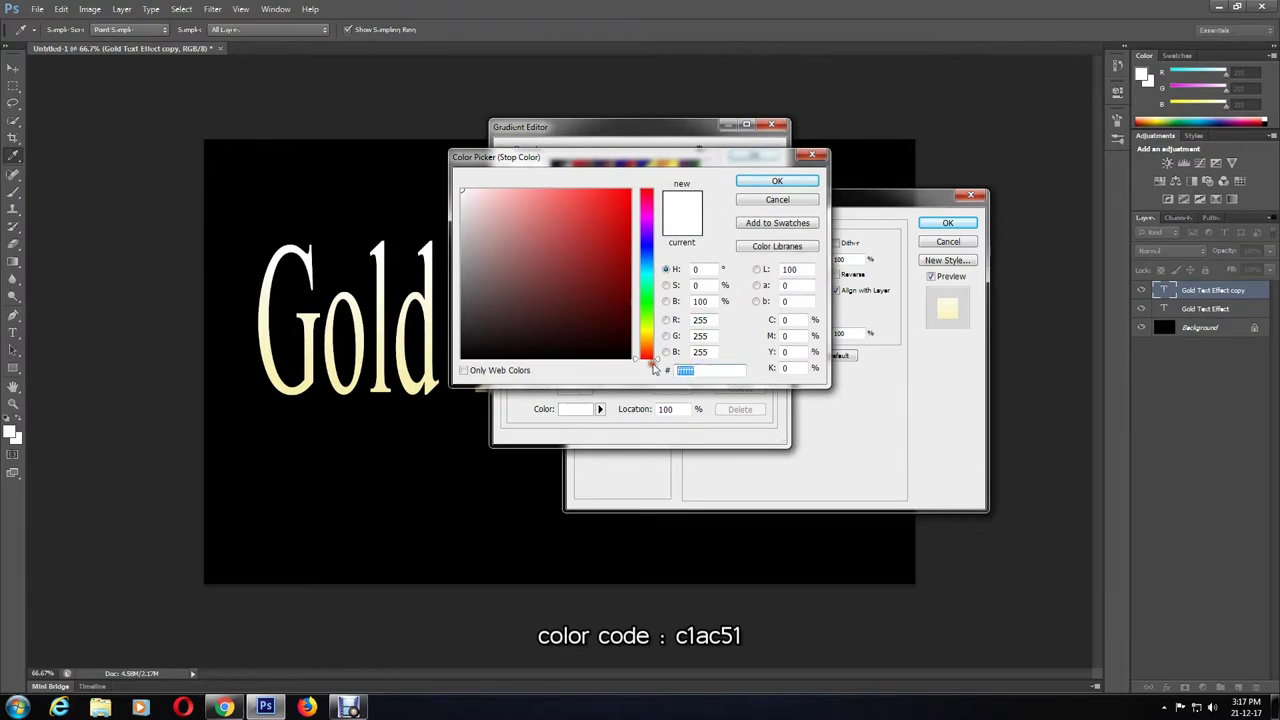
type("c1a")
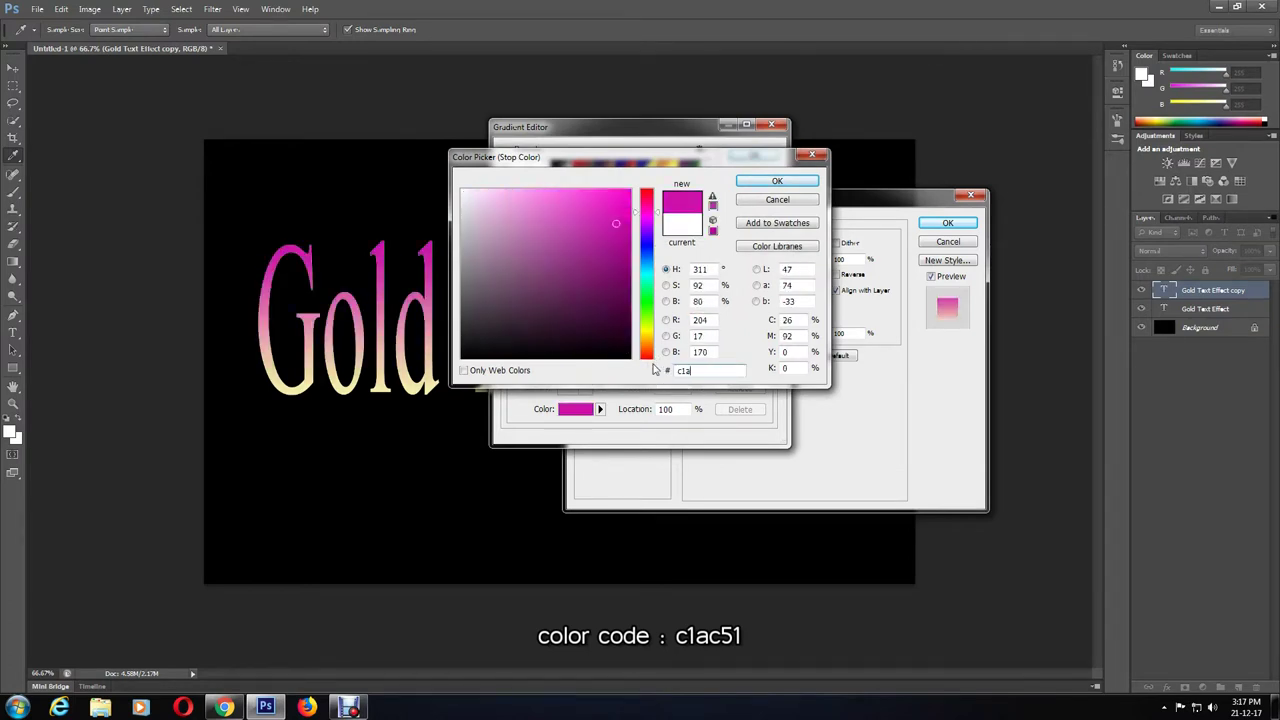
type("c51")
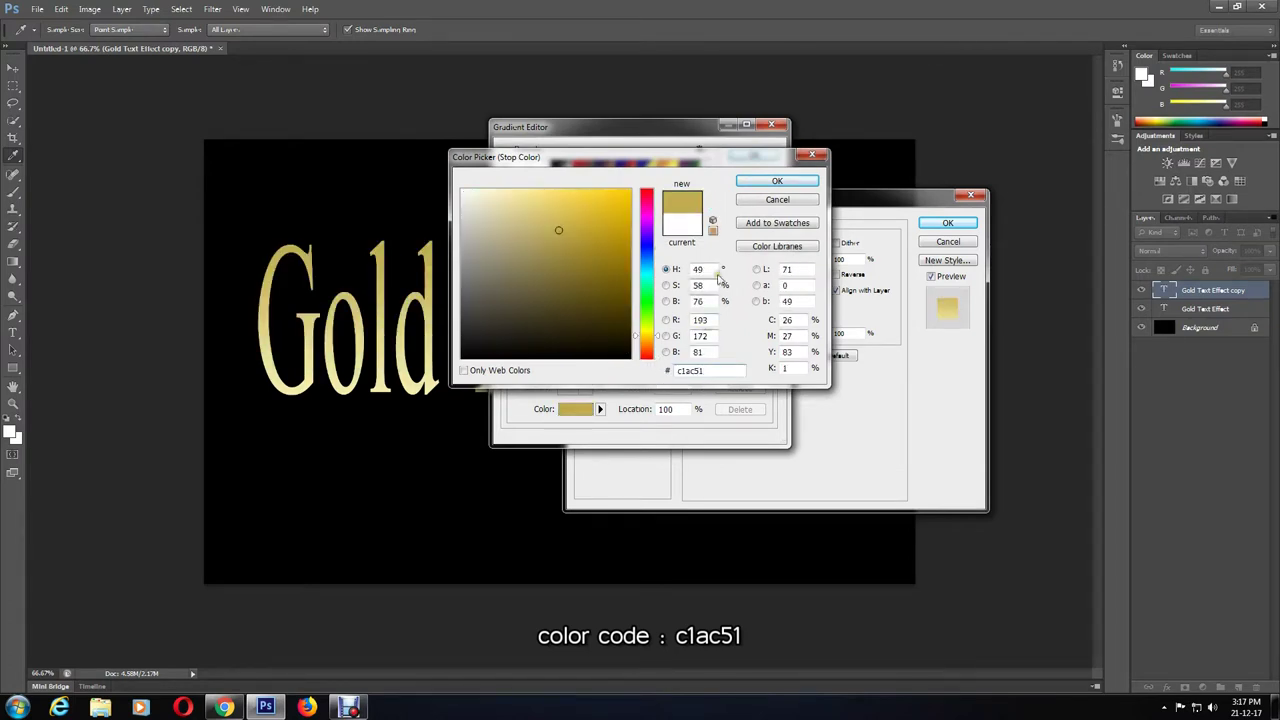
left_click(776, 182)
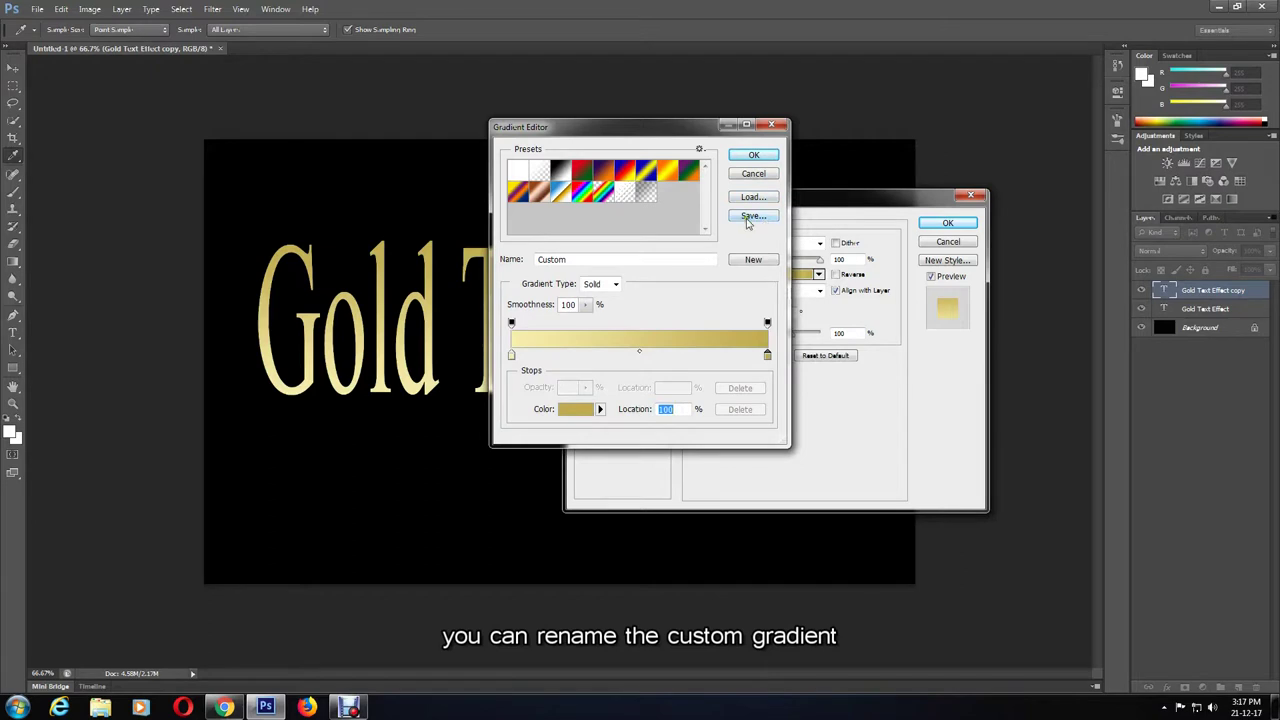
Save the gradient as preset 'Gold' and set the overlay style to Reflected
double_click(548, 260)
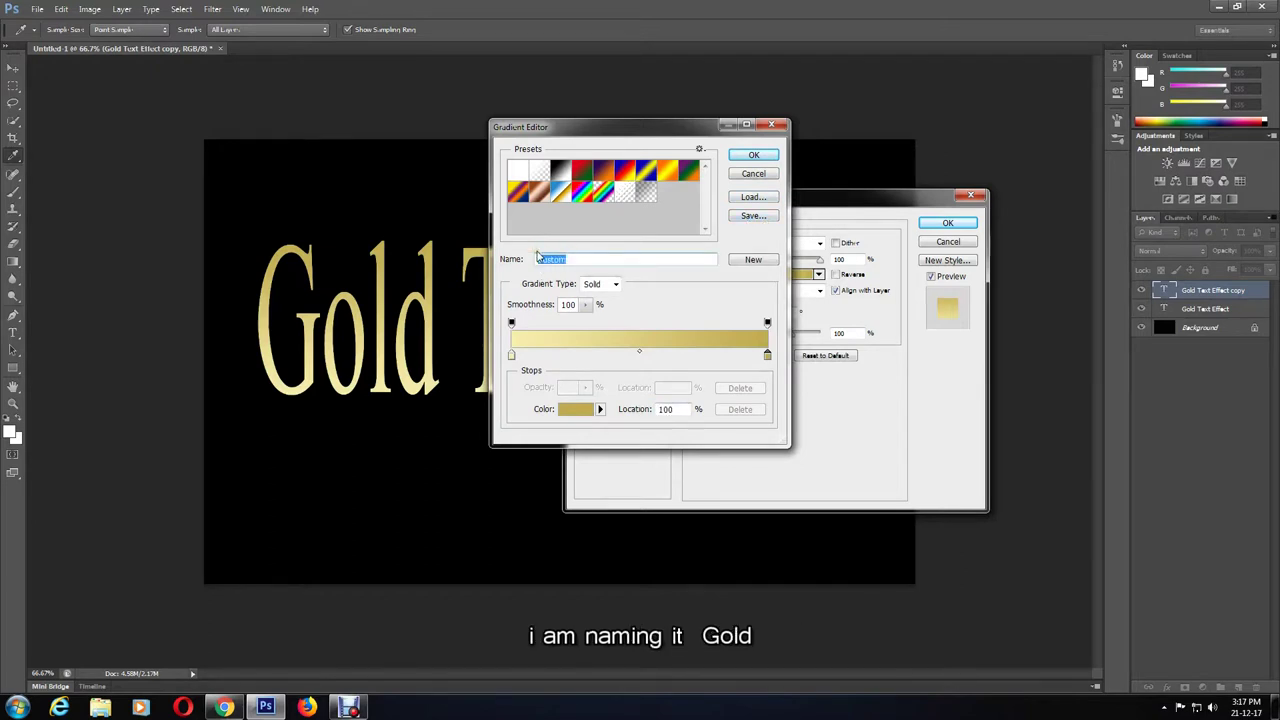
key("BackSpace")
type("Gold")
left_click(759, 260)
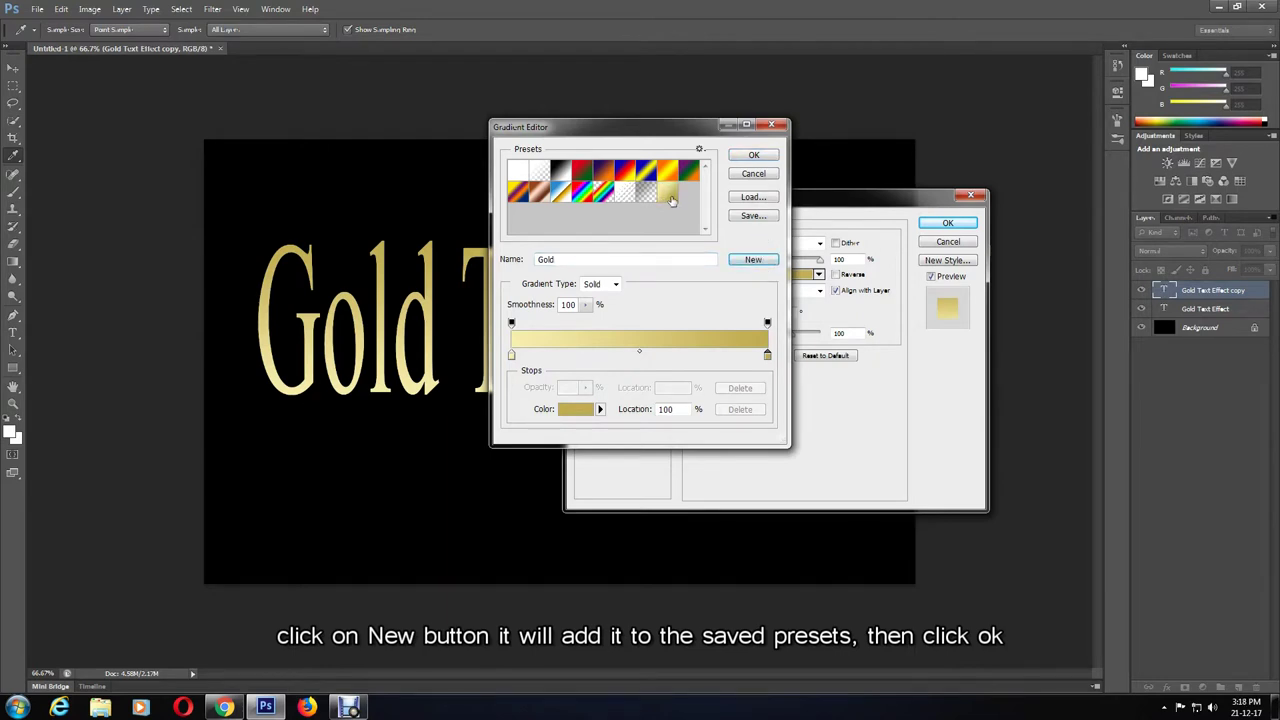
left_click(755, 156)
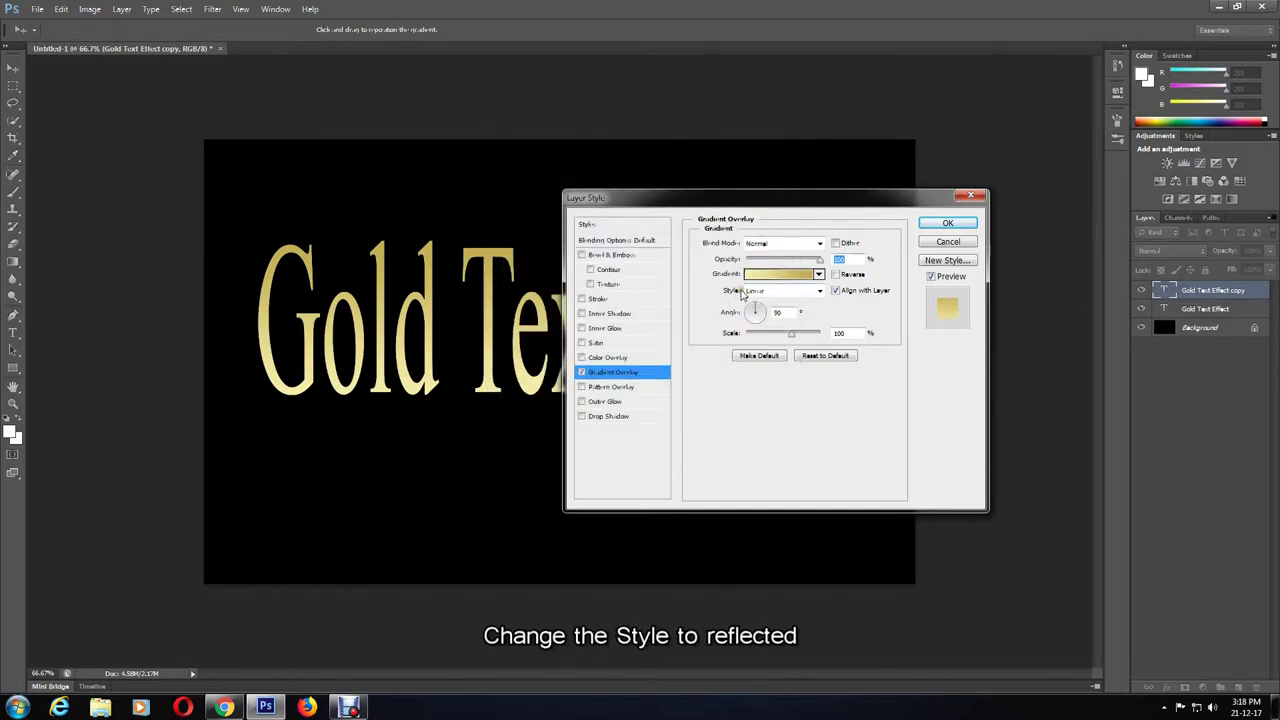
left_click(819, 290)
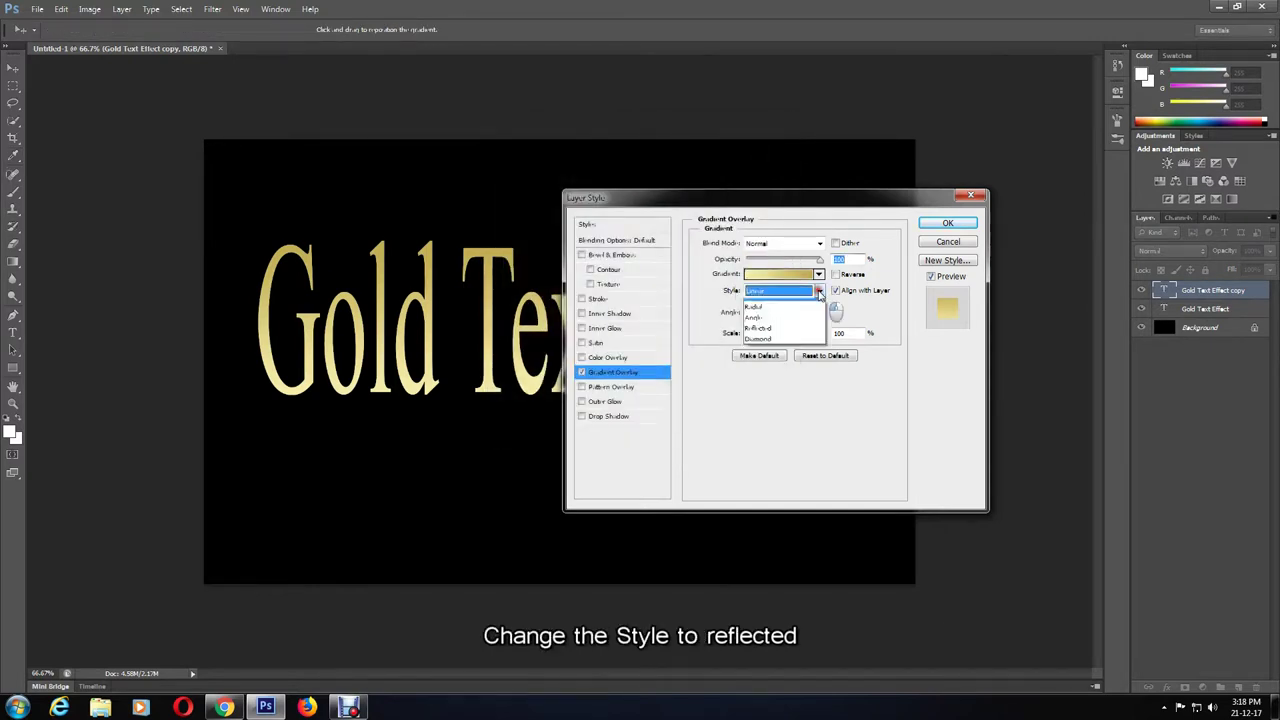
left_click(790, 337)
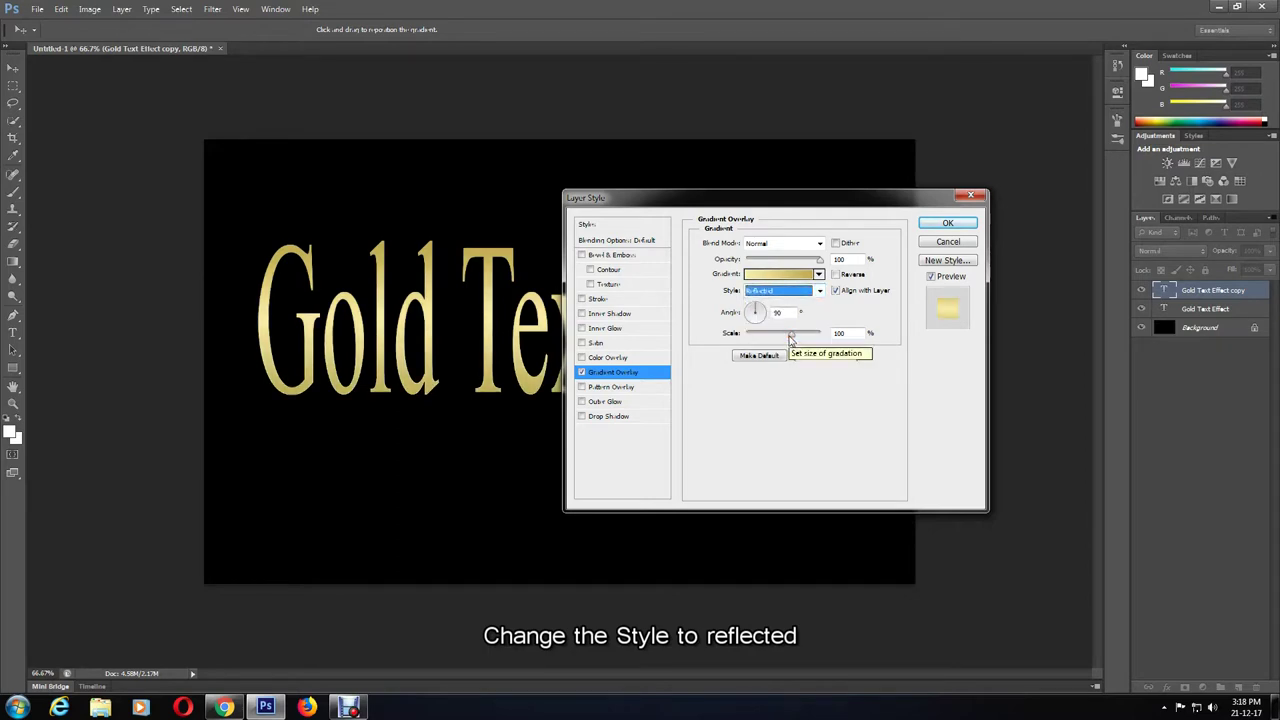
Add a Chisel Hard Bevel & Emboss with an anti-aliased Ring Double gloss contour
left_click(614, 256)
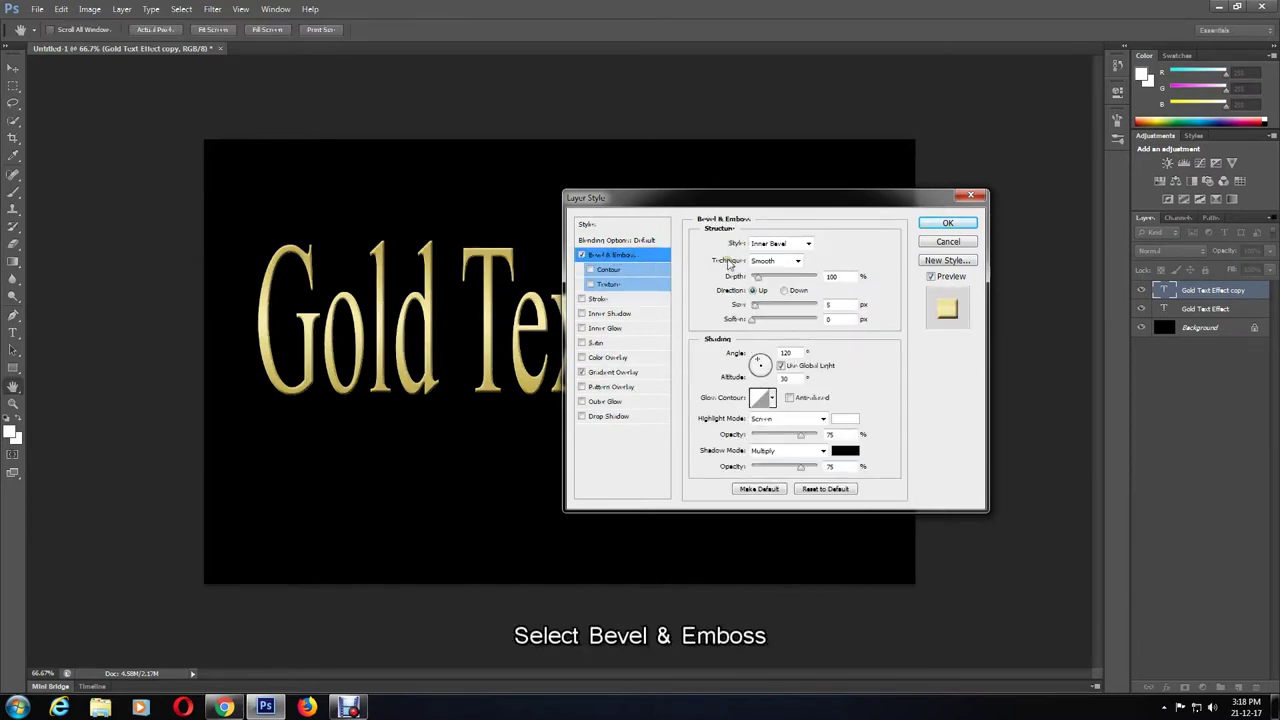
left_click(796, 262)
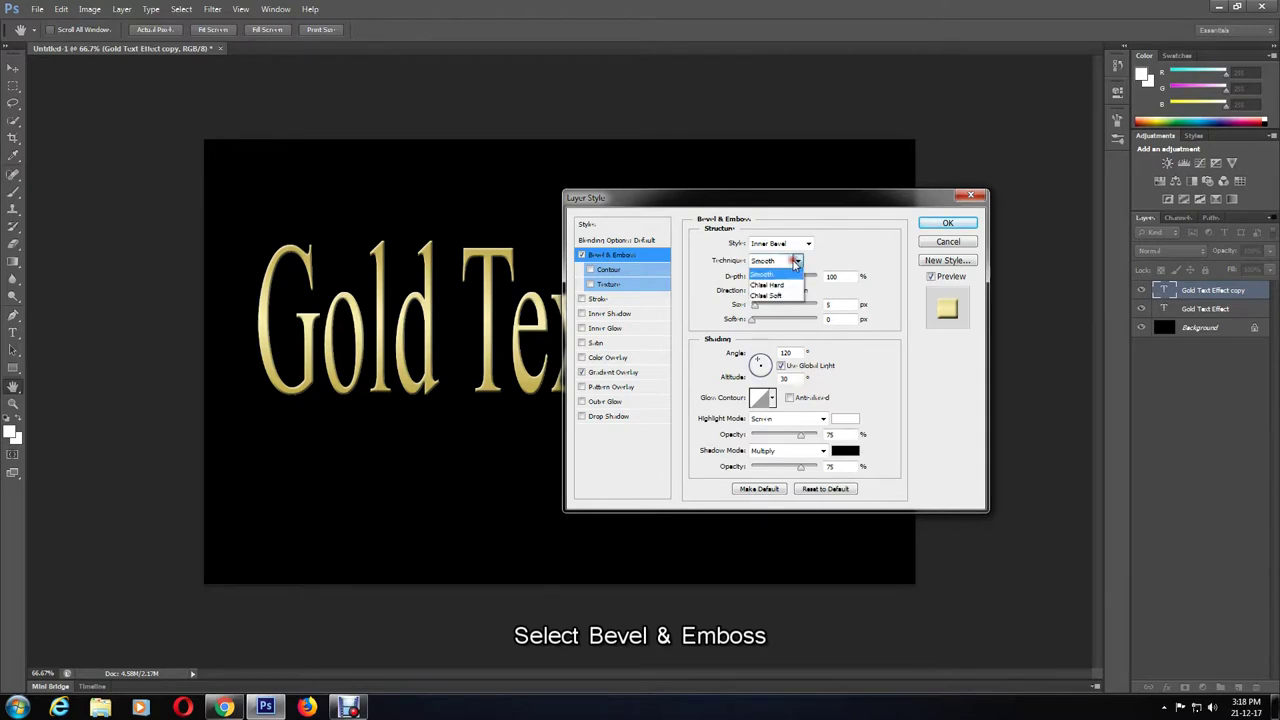
left_click(768, 286)
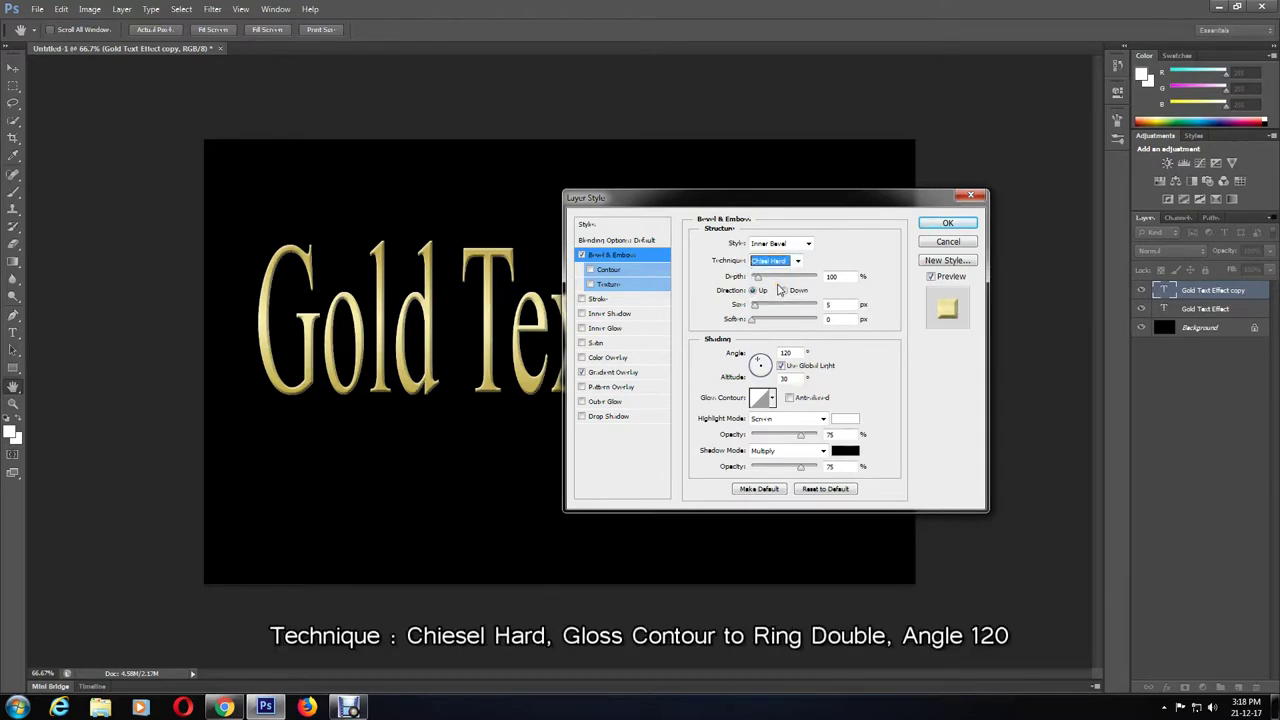
left_click(772, 398)
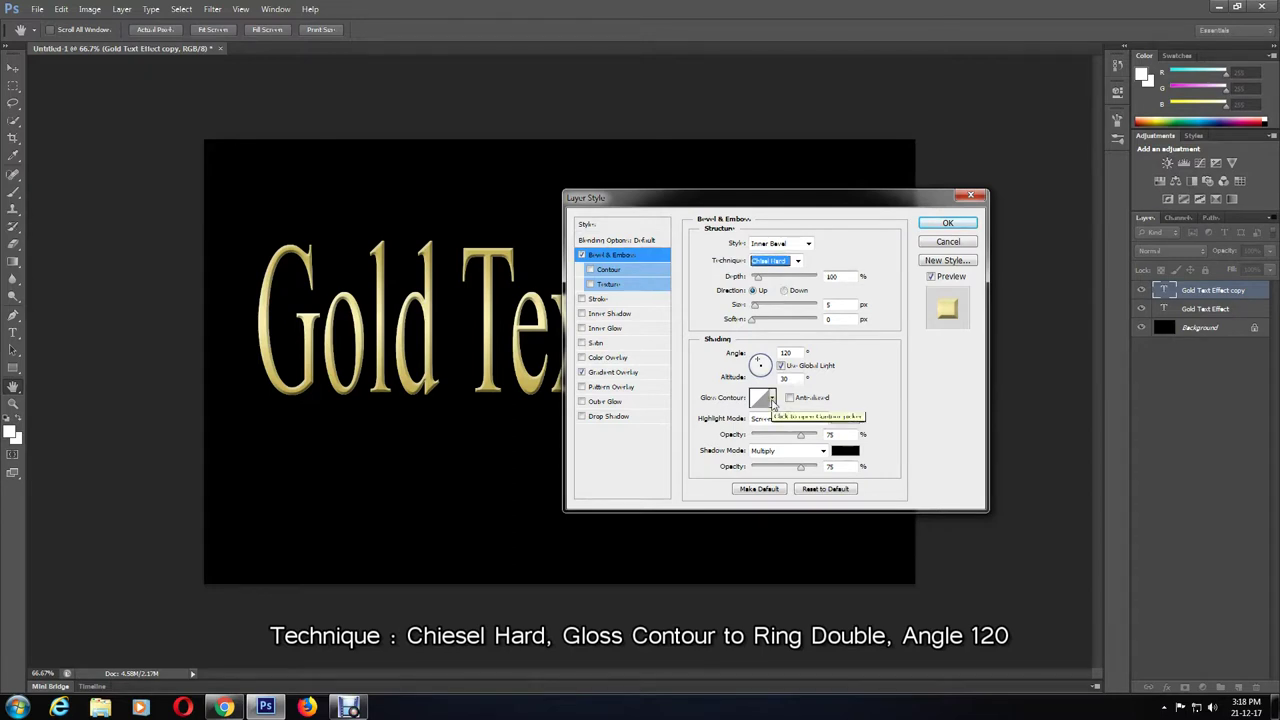
left_click(743, 447)
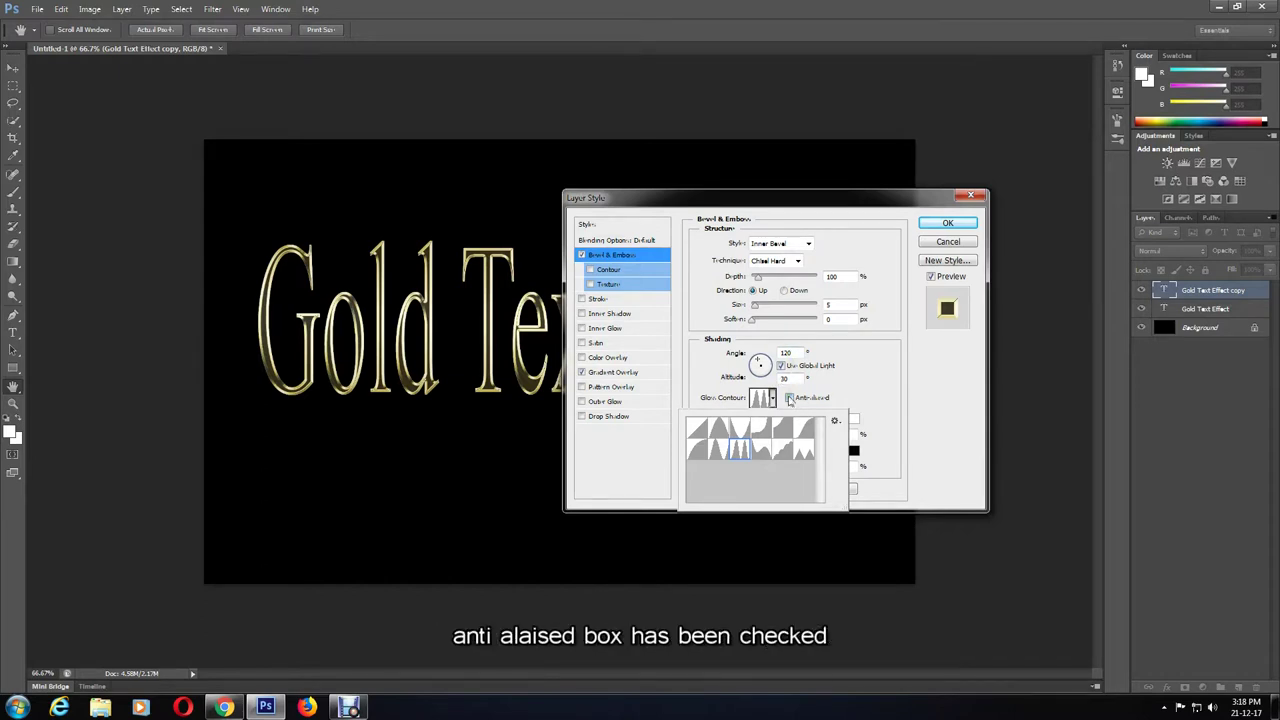
left_click(789, 399)
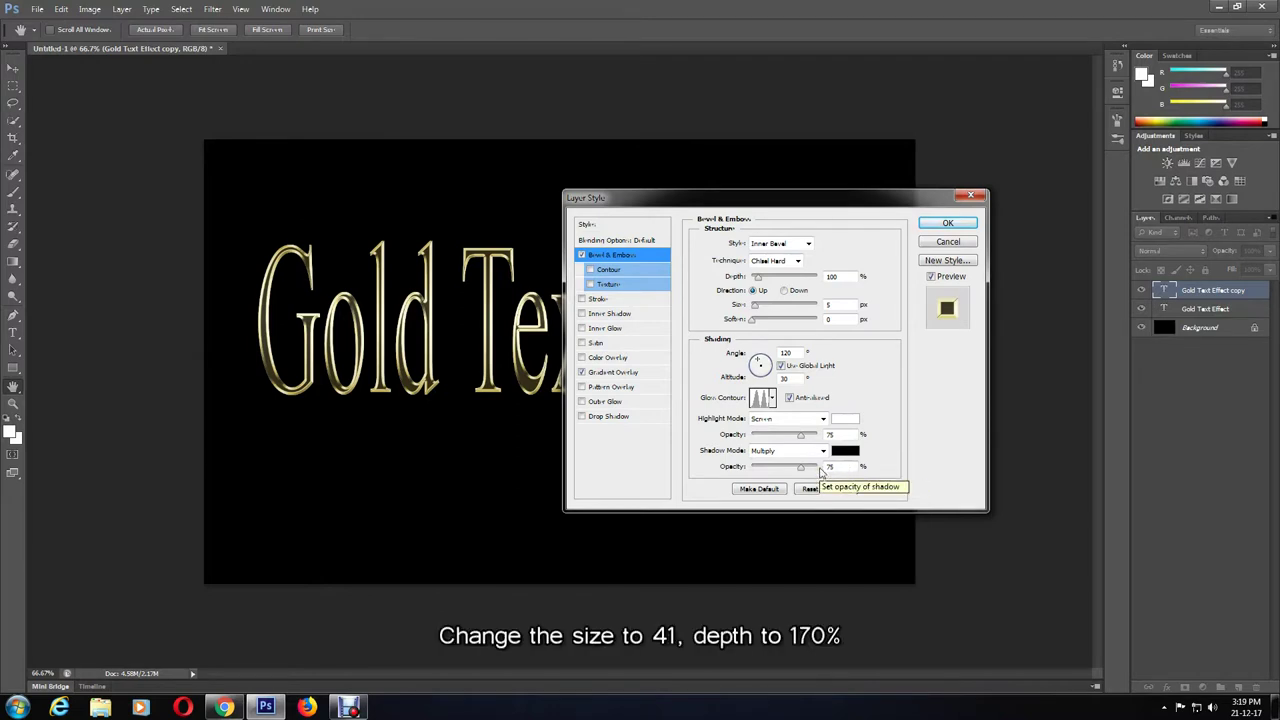
Set the bevel size to 41 px and depth to 170%
double_click(825, 304)
type("41")
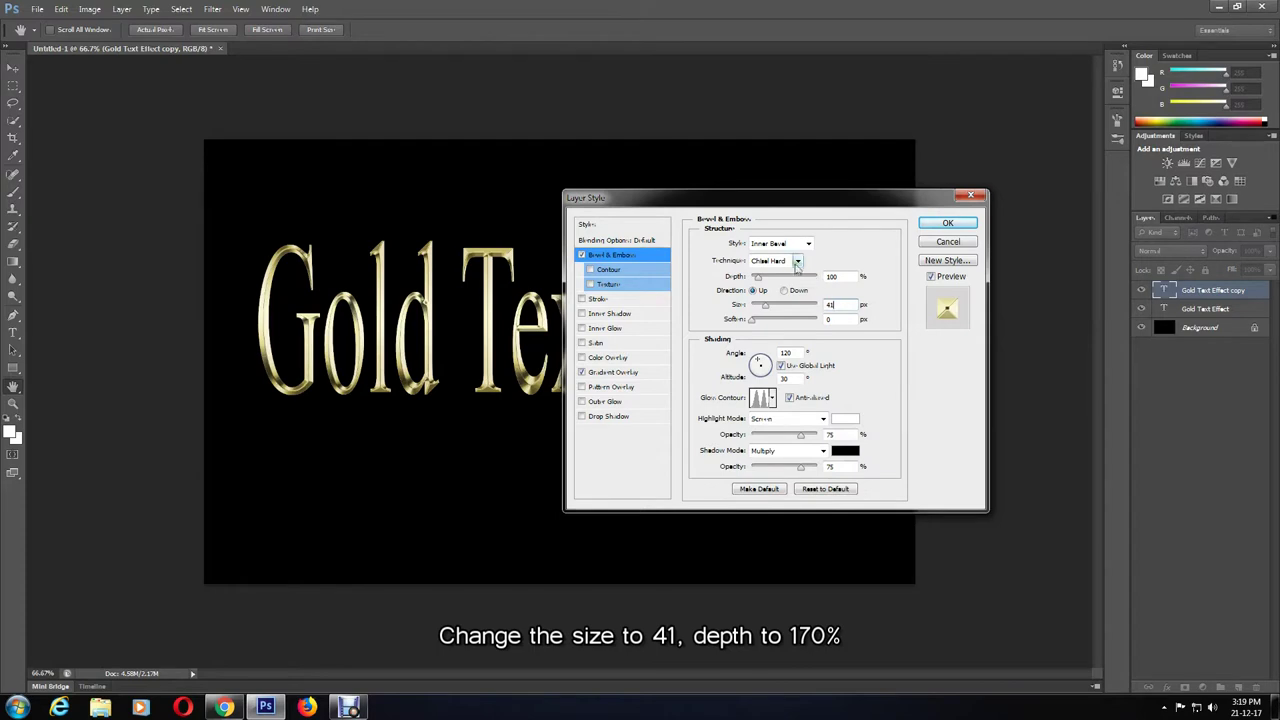
double_click(831, 276)
type("170")
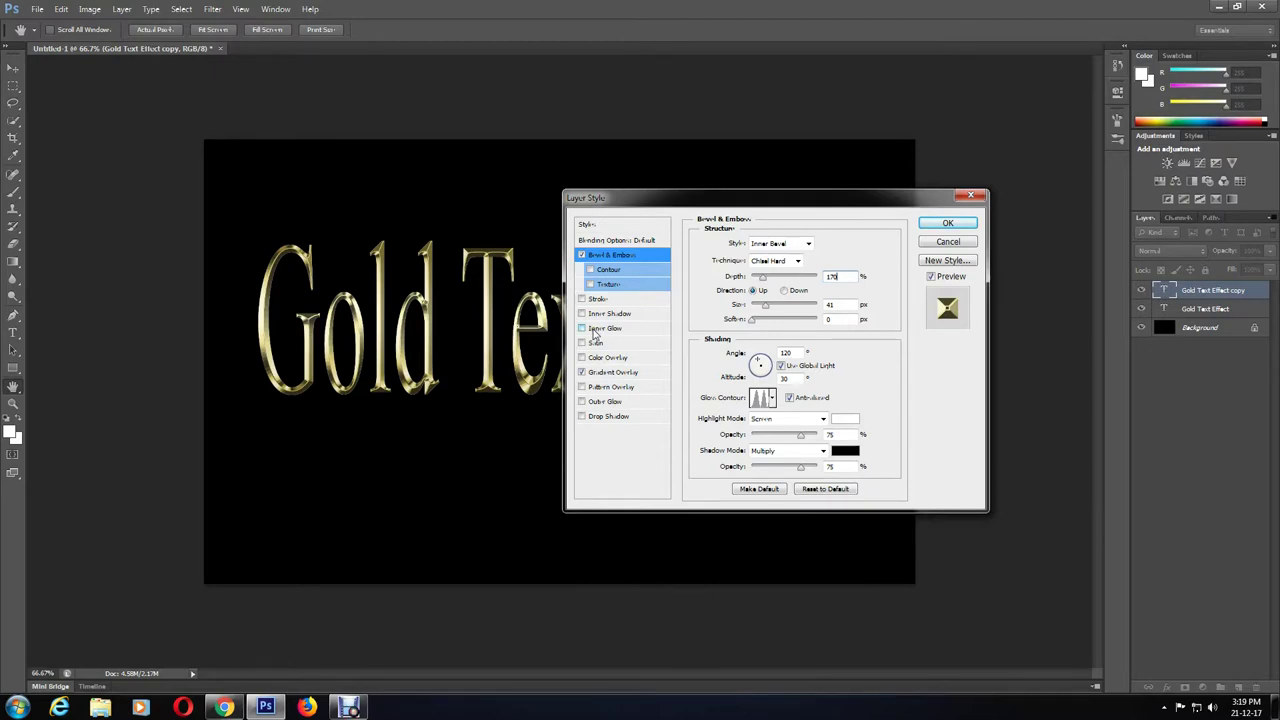
Add an Inner Glow in Multiply mode at 50% opacity
left_click(595, 330)
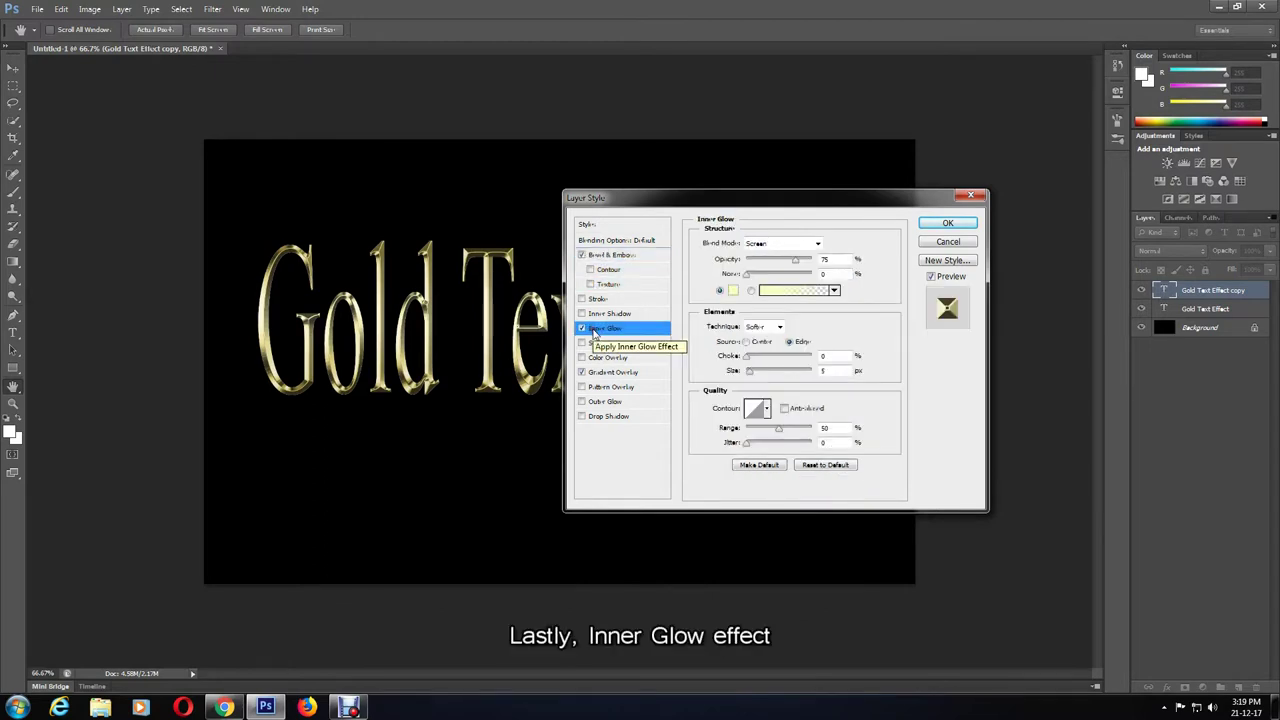
left_click(818, 244)
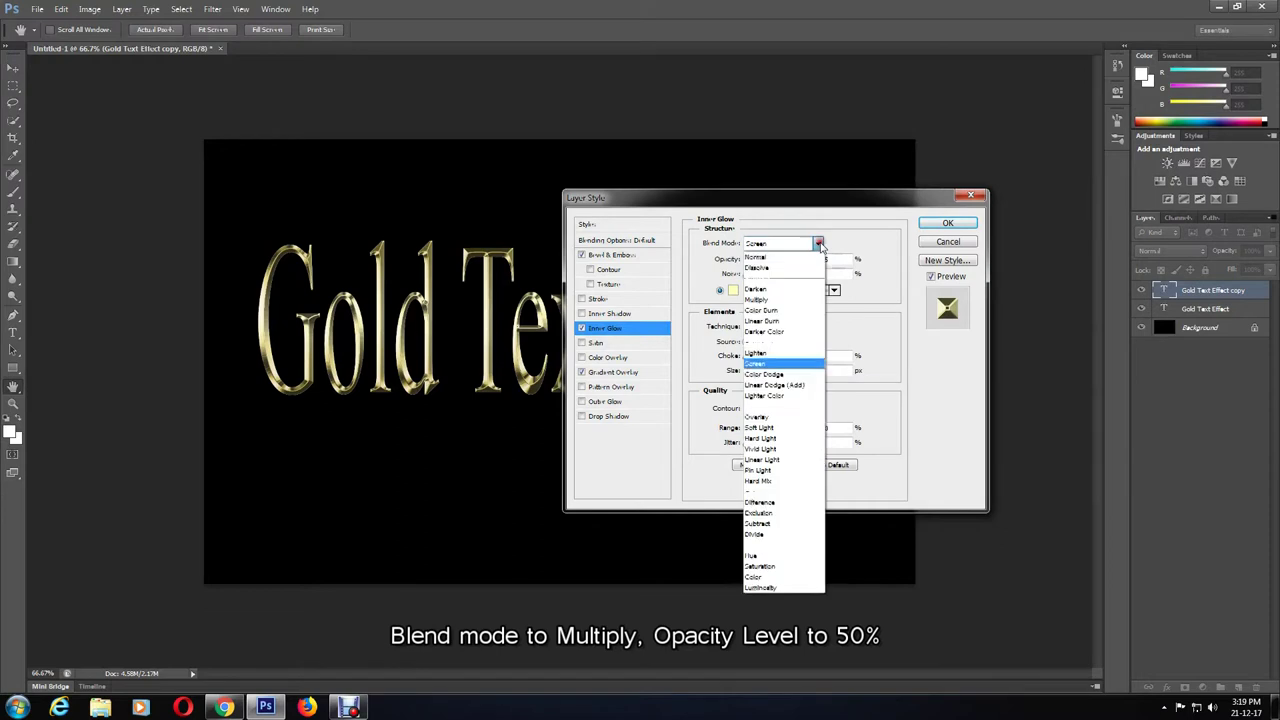
left_click(788, 295)
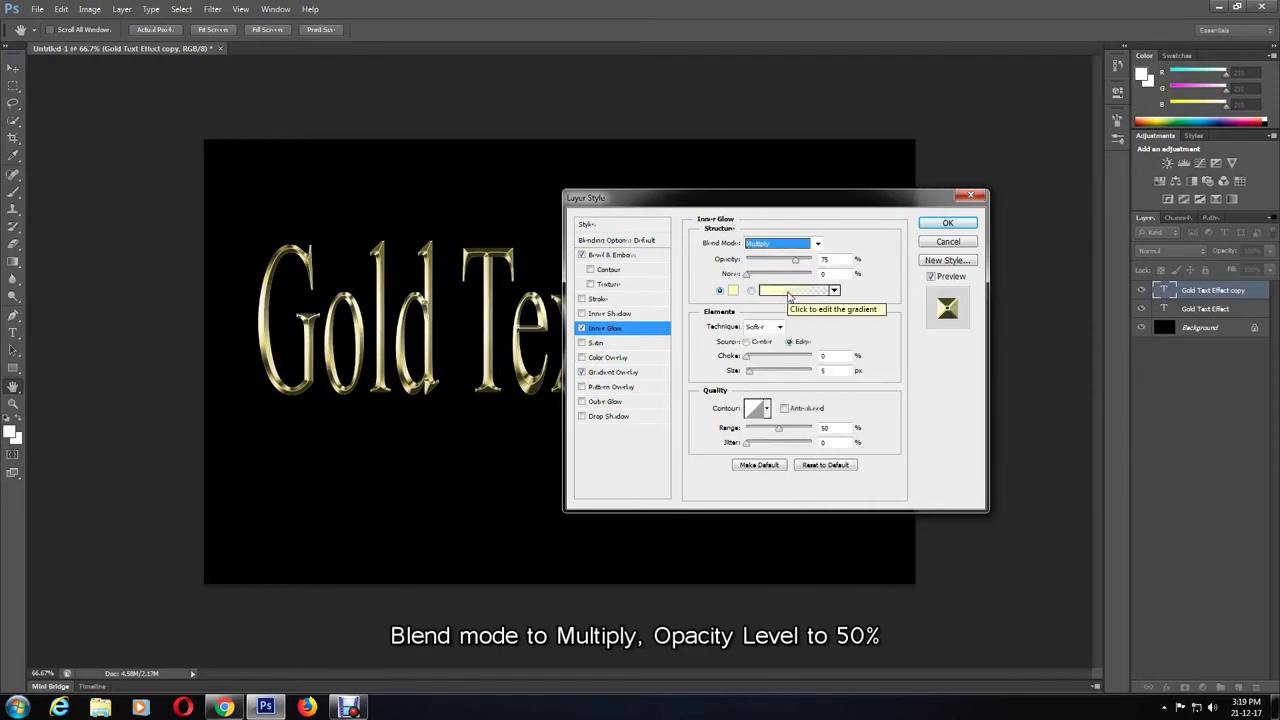
left_click(825, 259)
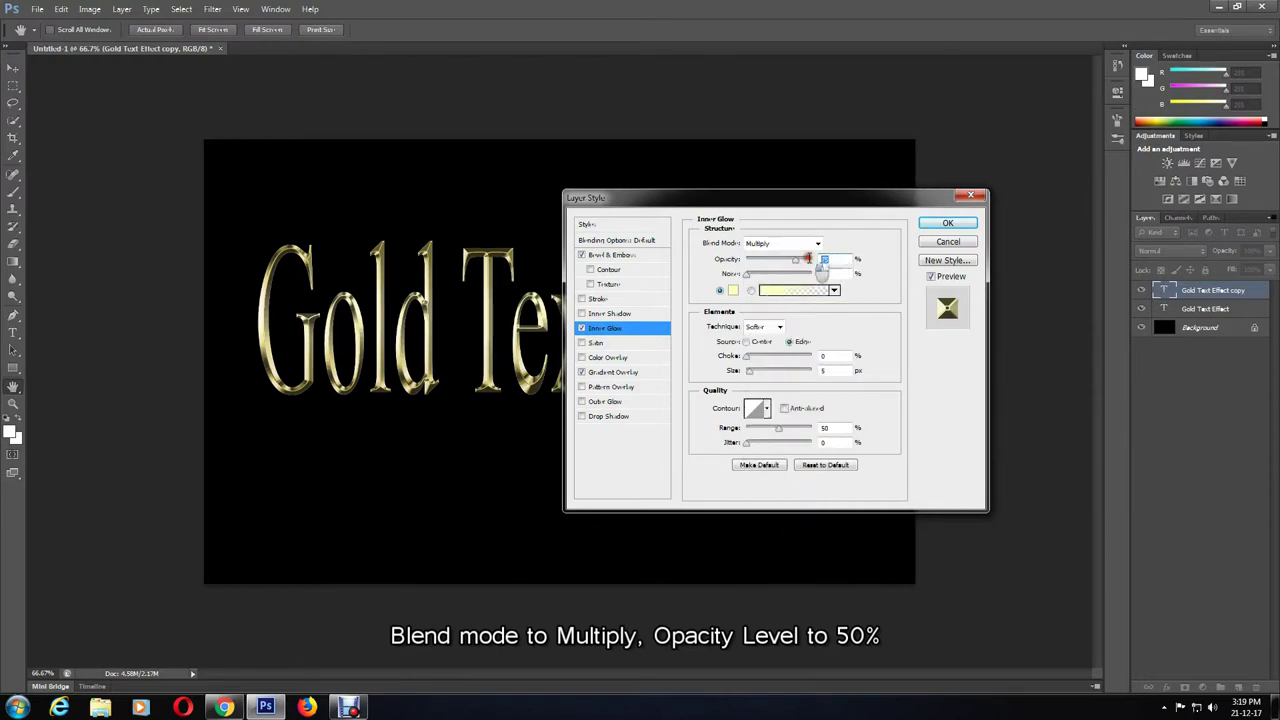
type("50")
Colour the inner glow orange e8801f, size it 75, and apply the layer style
left_click(733, 290)
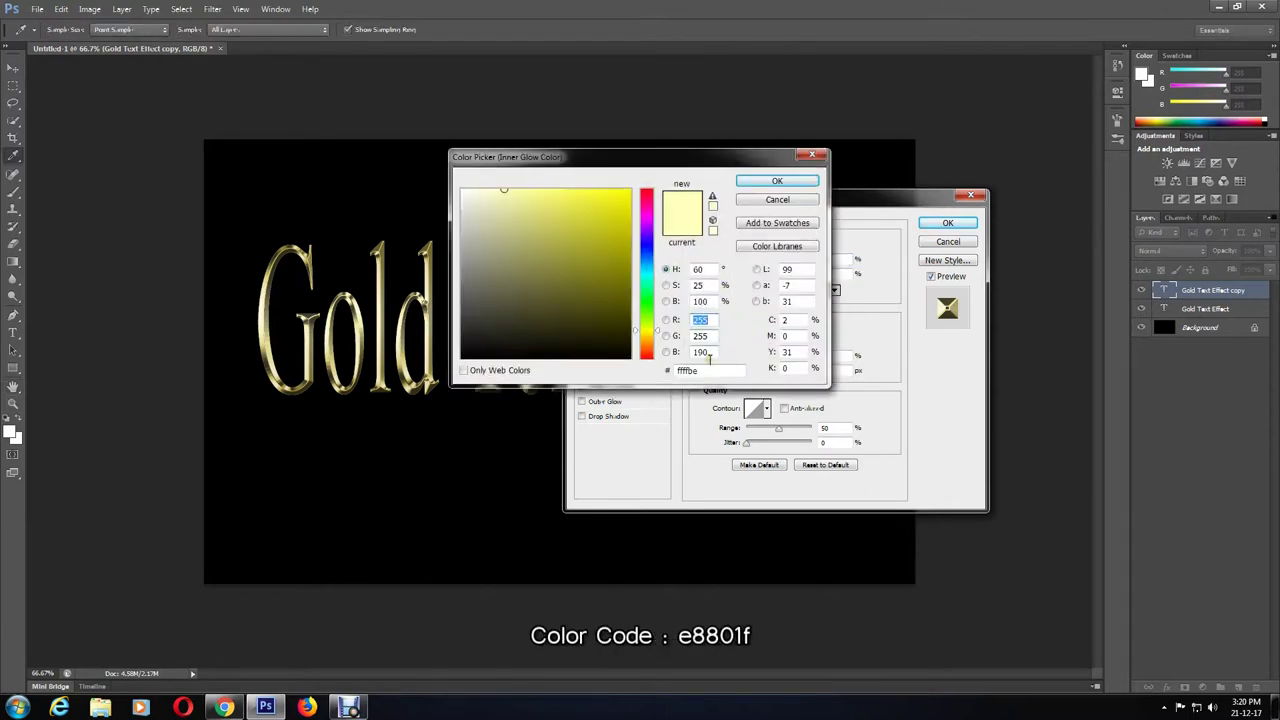
type("e8")
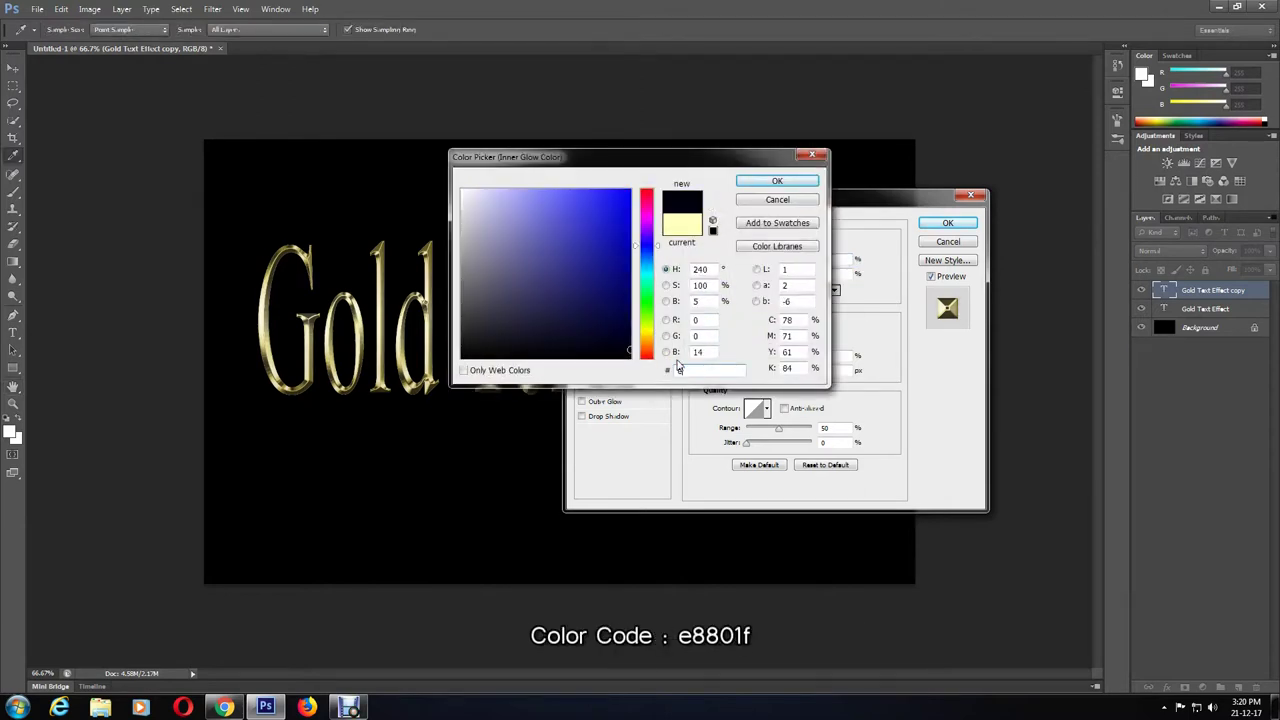
type("801f")
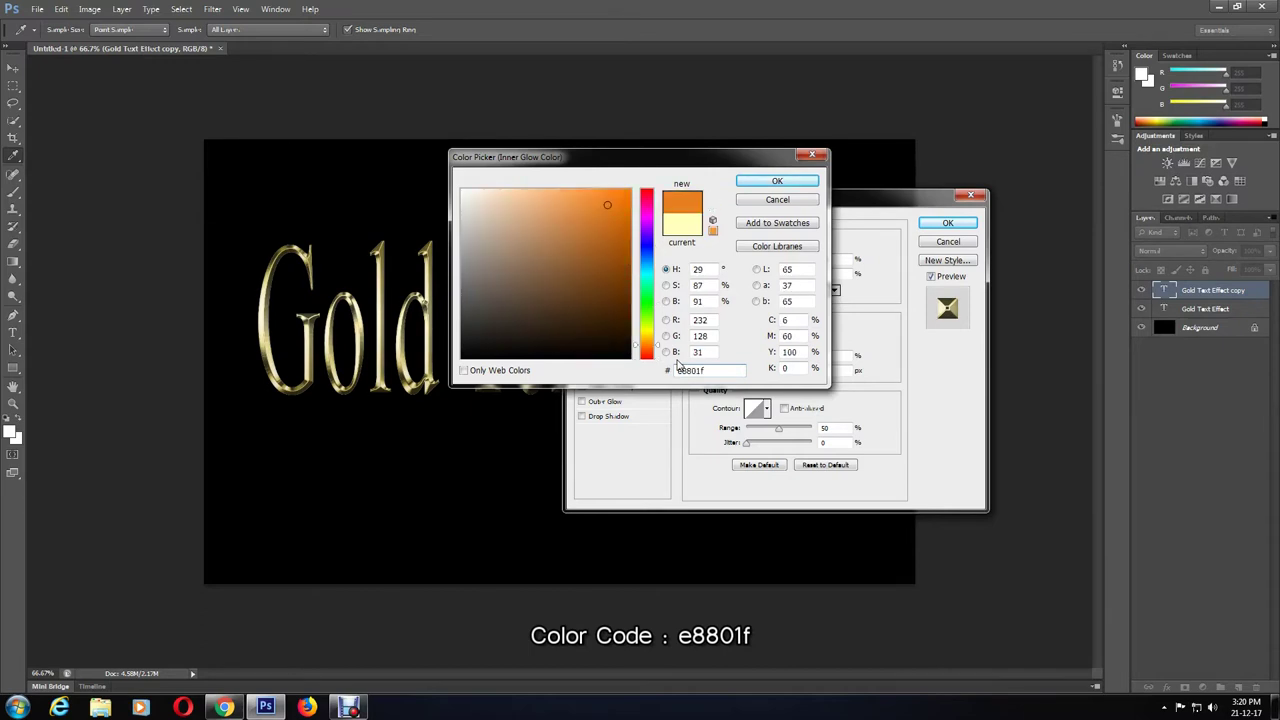
left_click(777, 181)
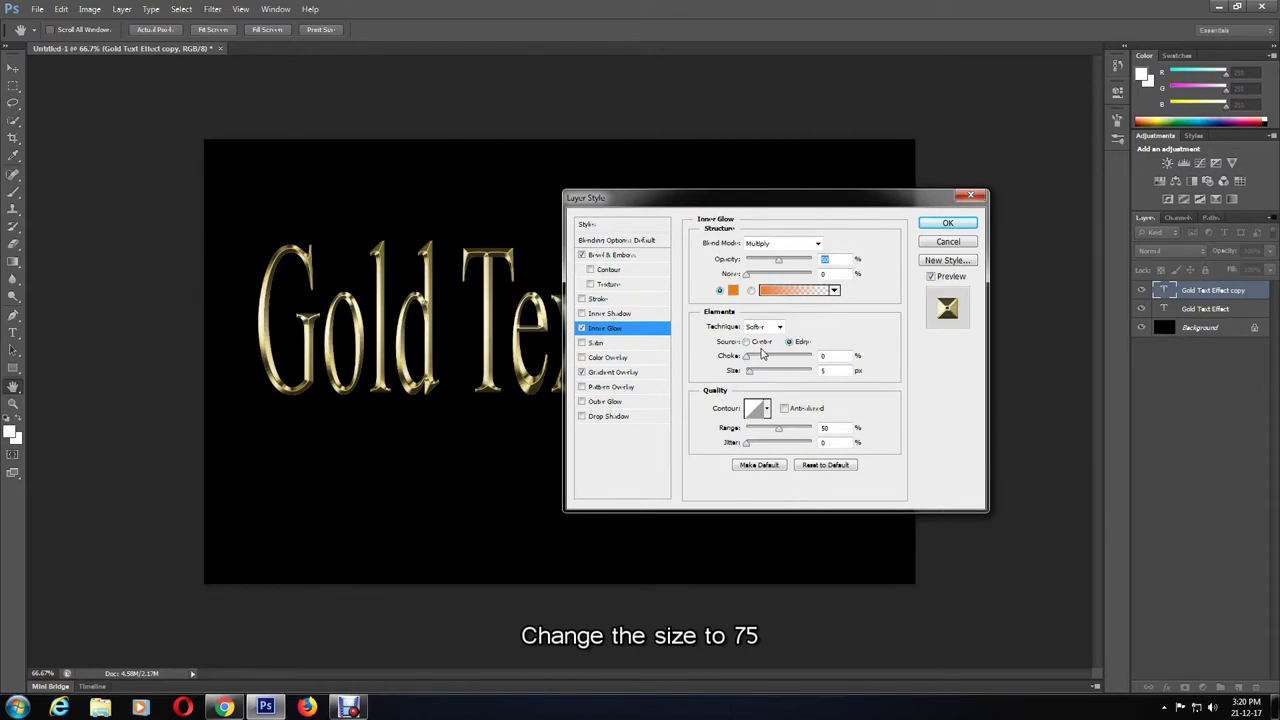
double_click(826, 370)
type("75")
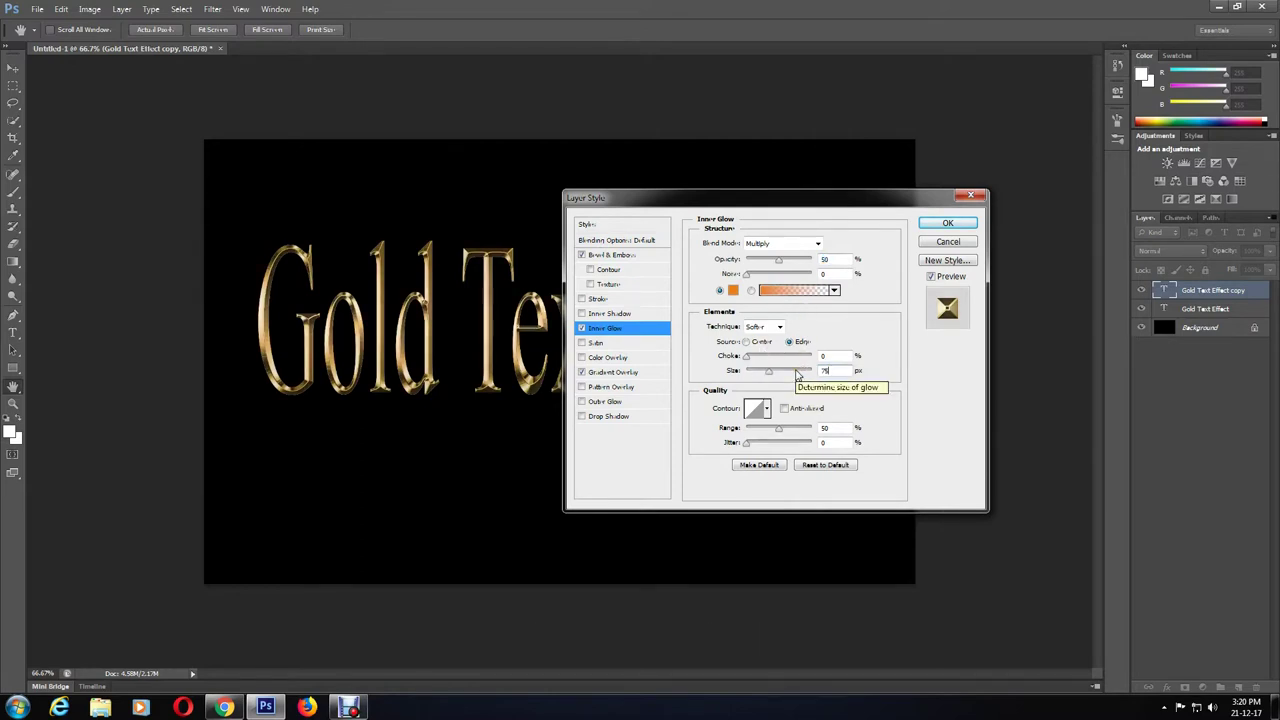
left_click(935, 223)
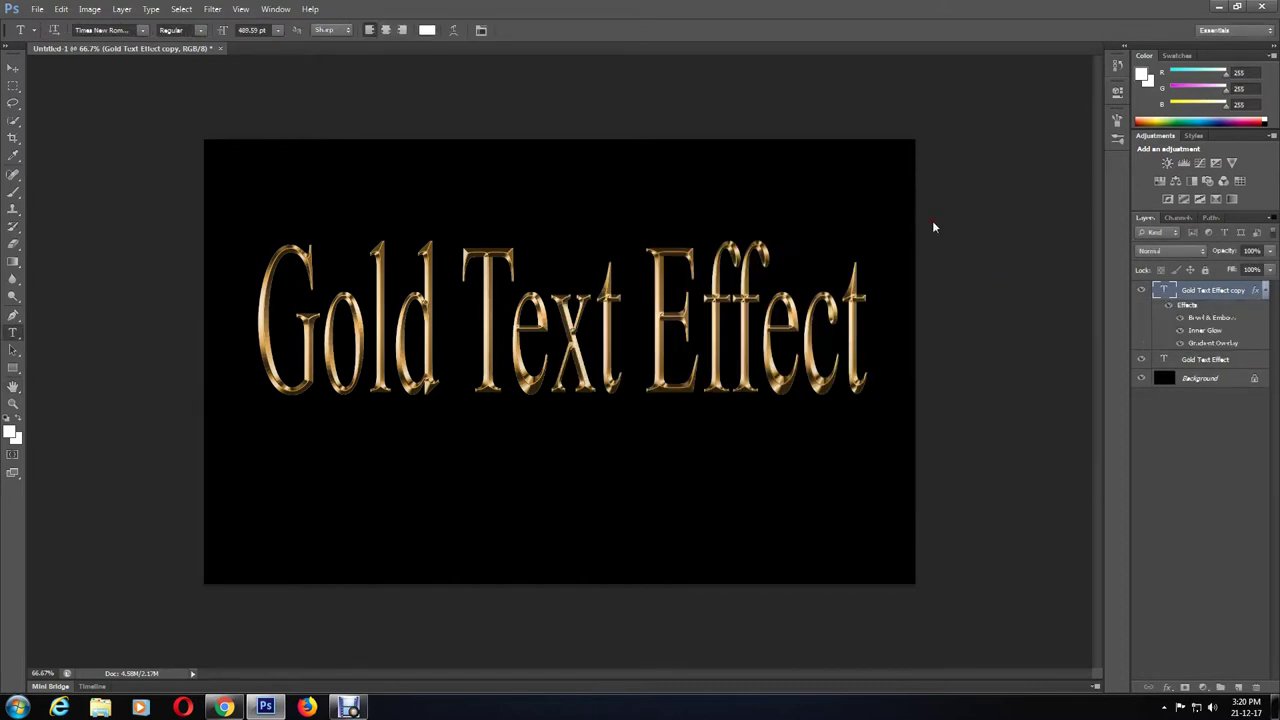
Add a gradient-filled Stroke to the original Gold Text Effect layer
left_click(1205, 362)
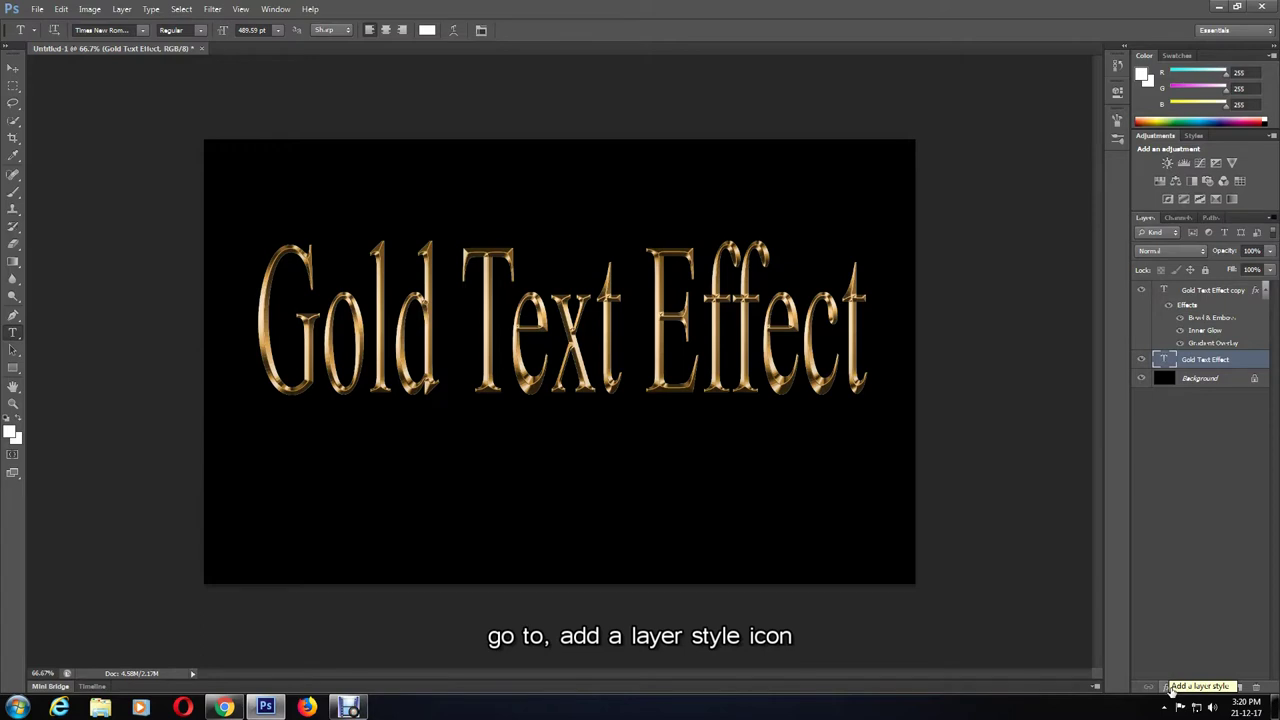
left_click(1169, 689)
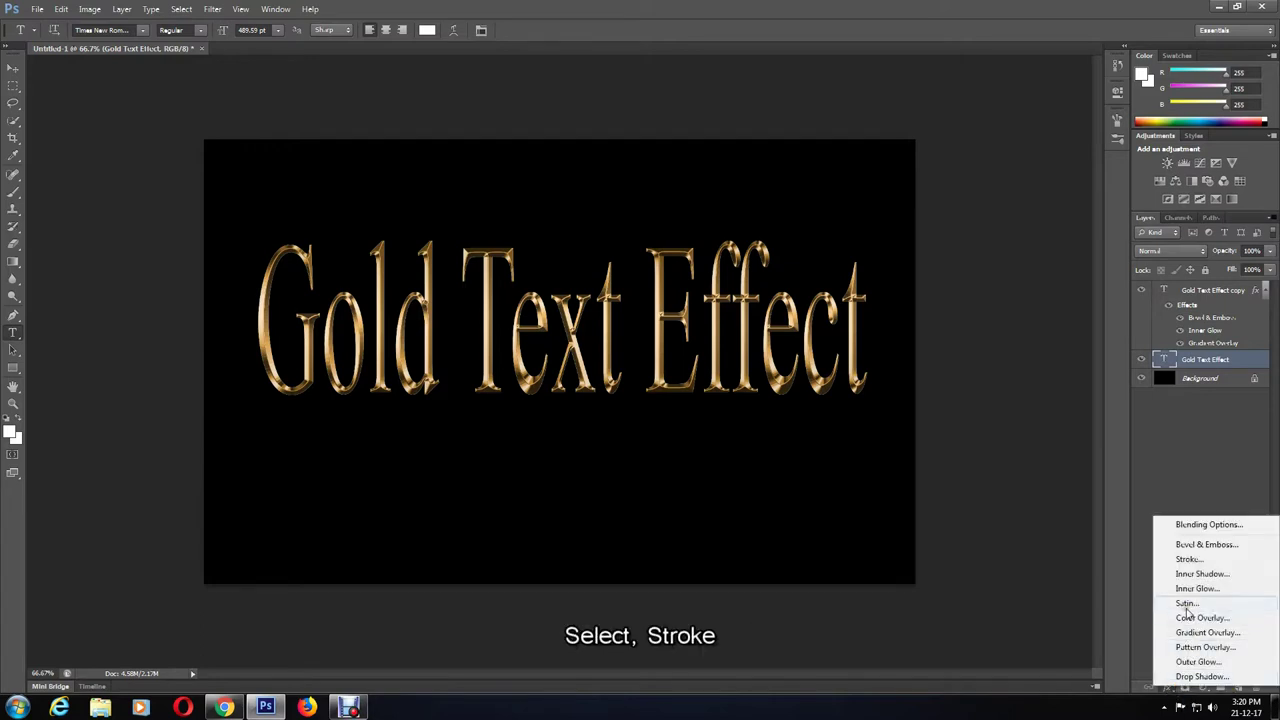
left_click(1188, 560)
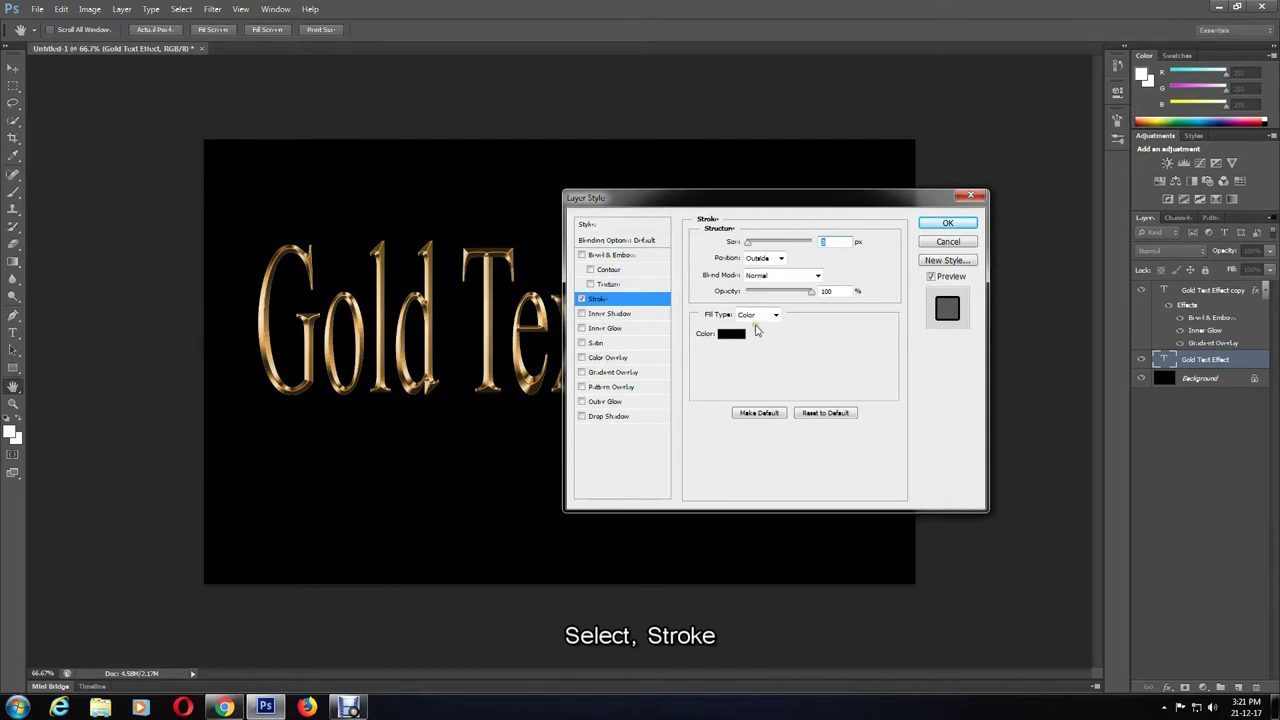
left_click(776, 316)
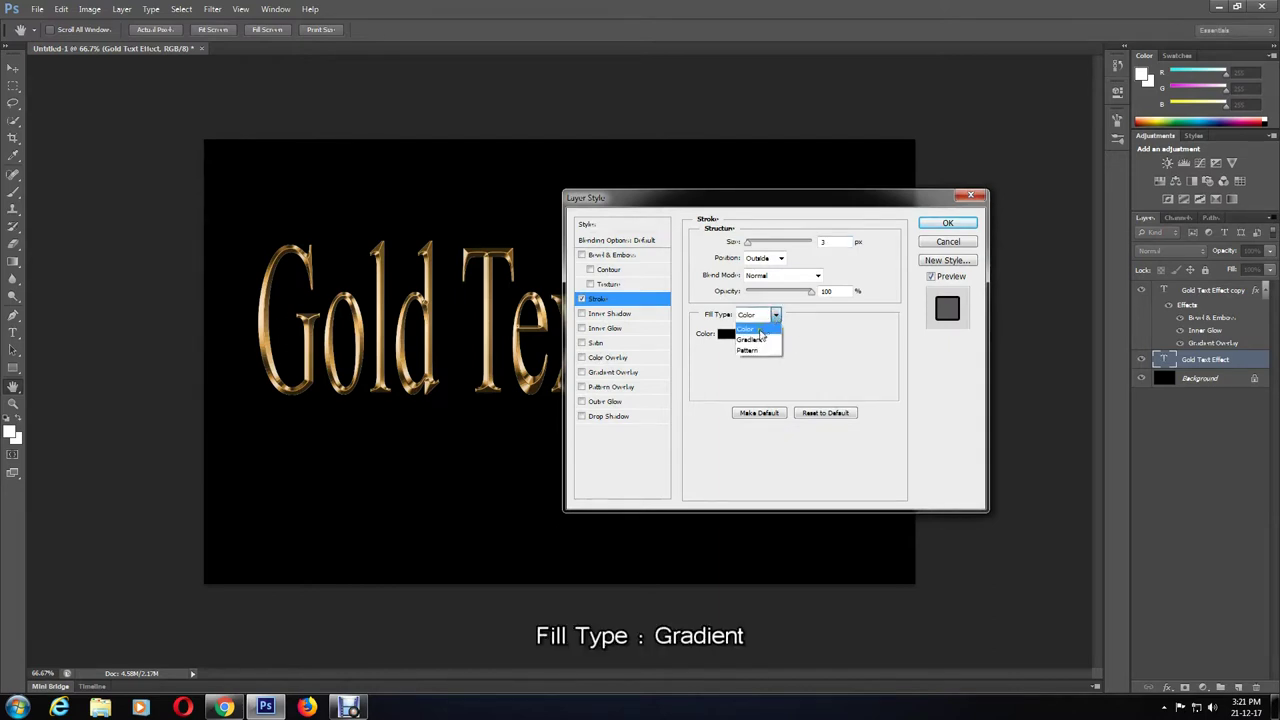
left_click(750, 340)
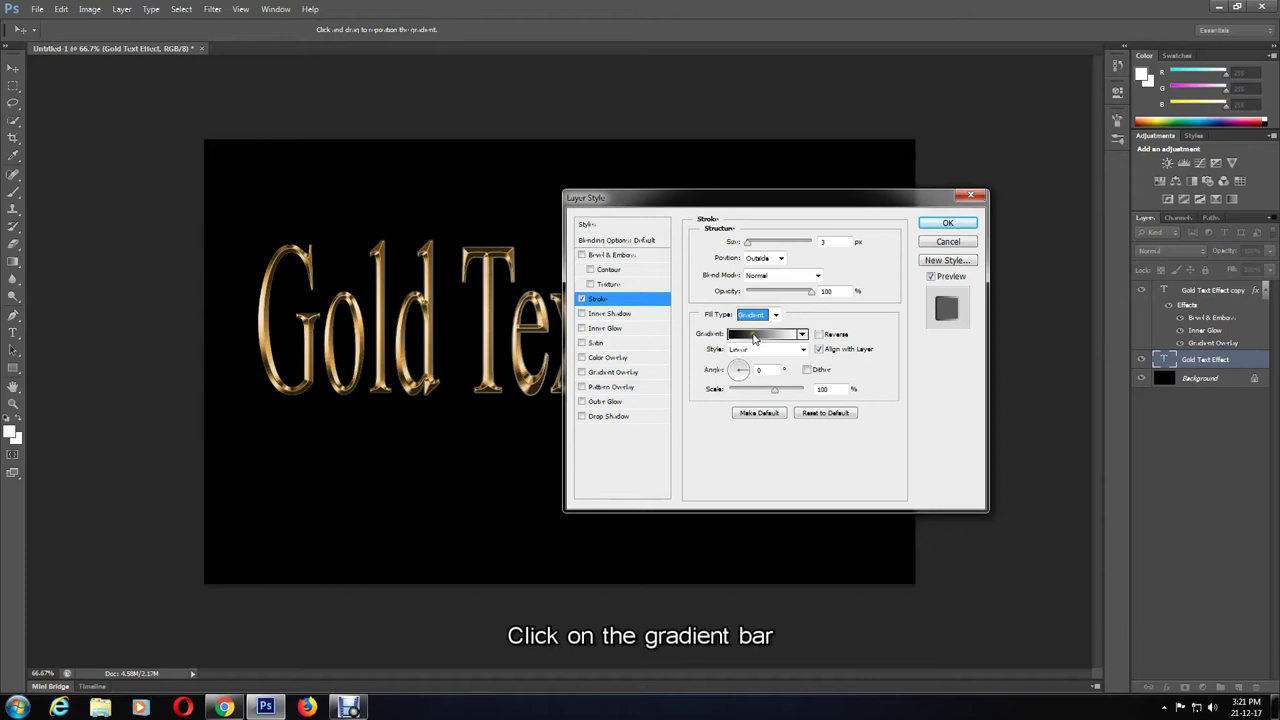
Use the Gold gradient, Reflected style, at 8 px stroke size
left_click(758, 335)
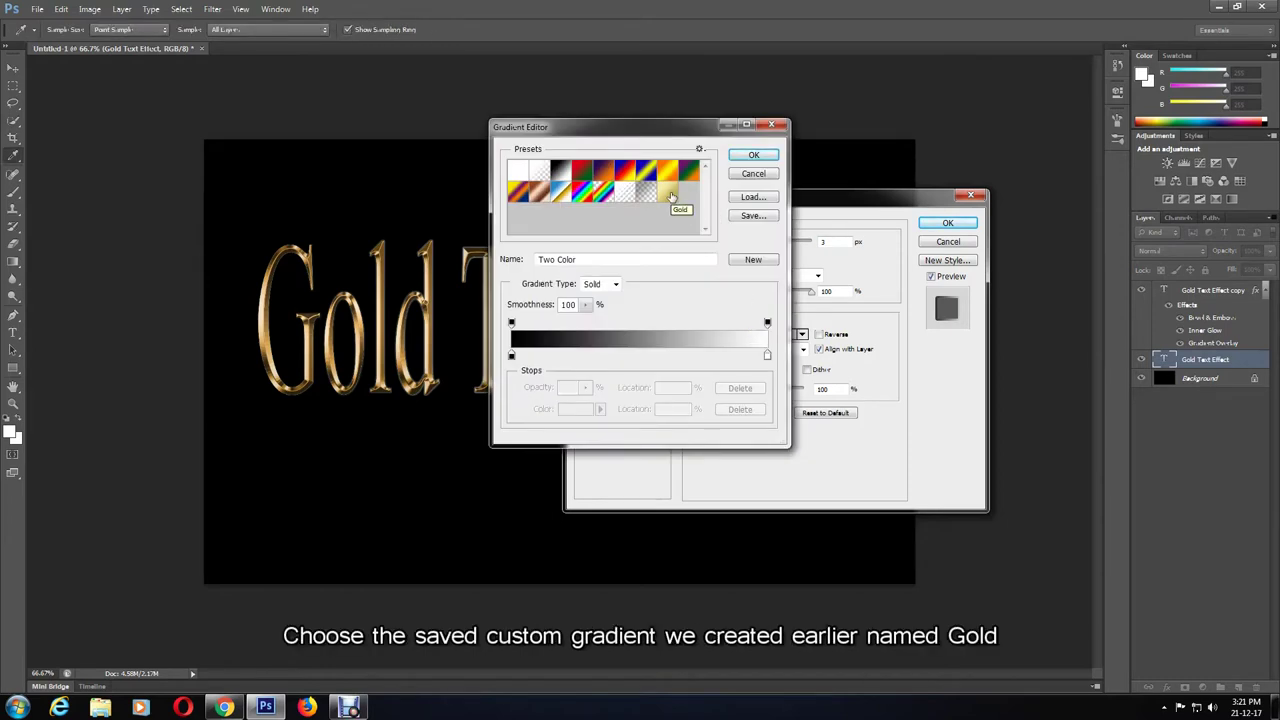
left_click(670, 196)
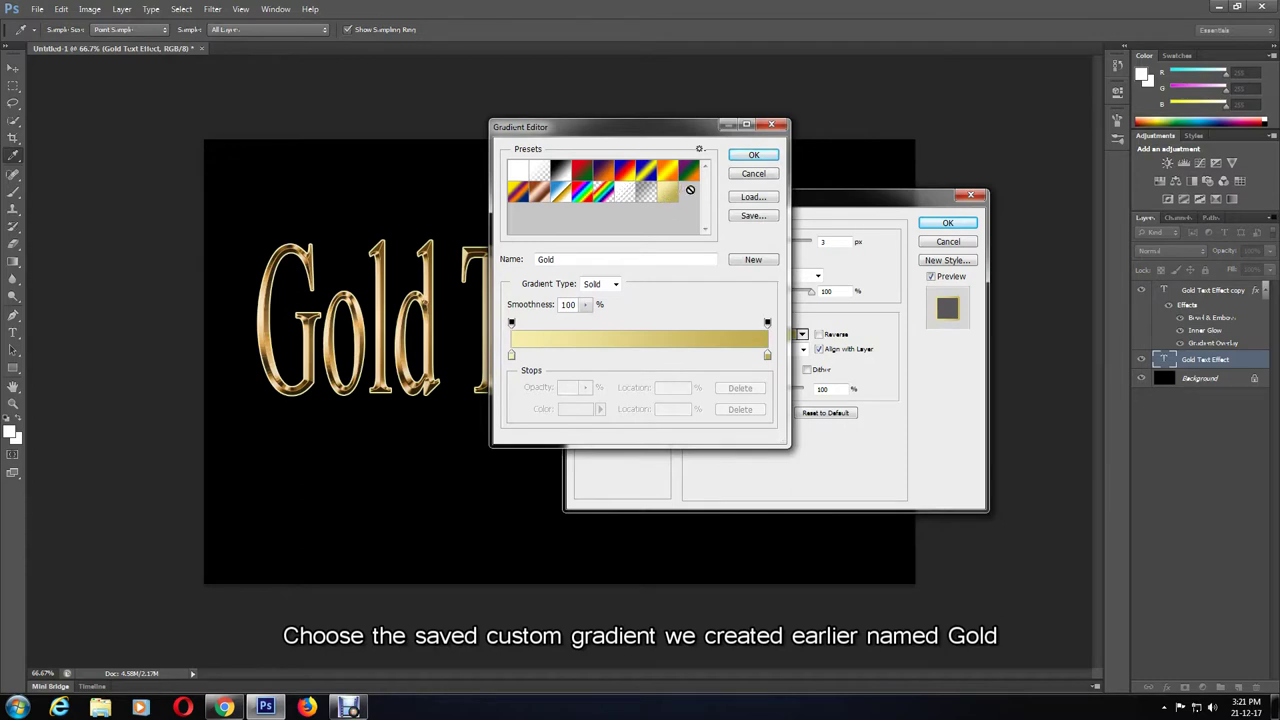
left_click(753, 155)
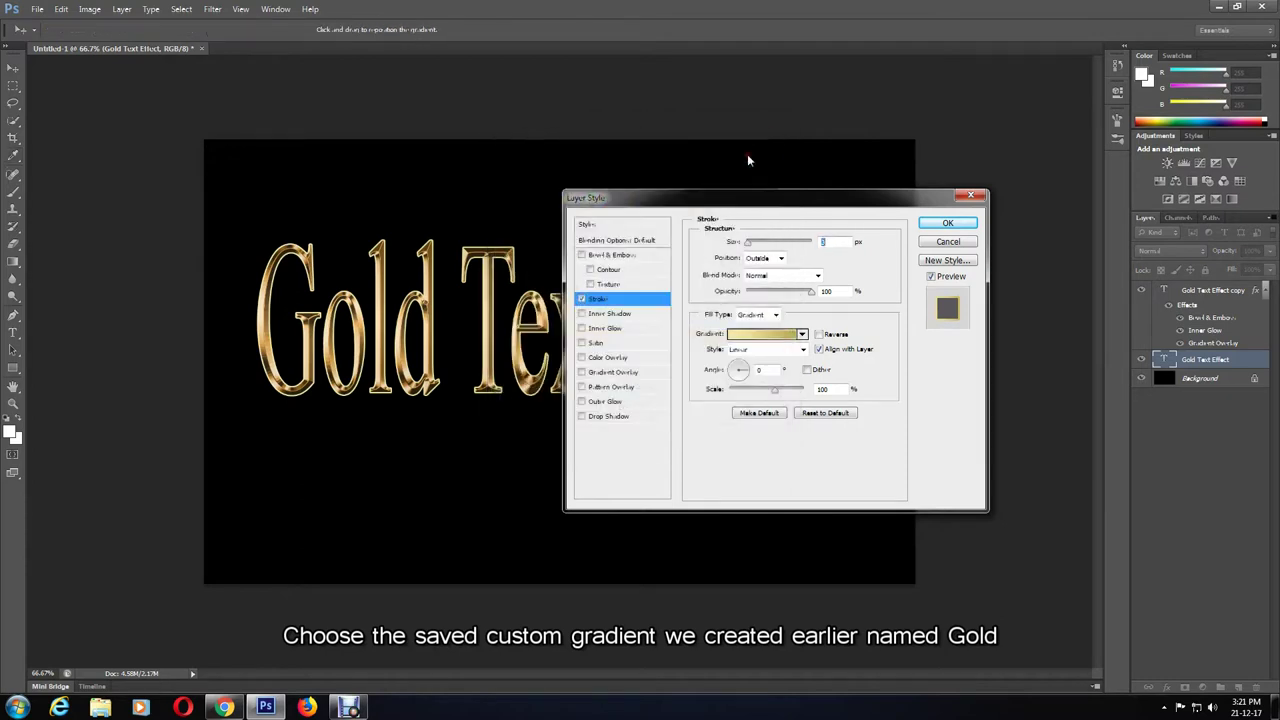
left_click(803, 354)
left_click(775, 394)
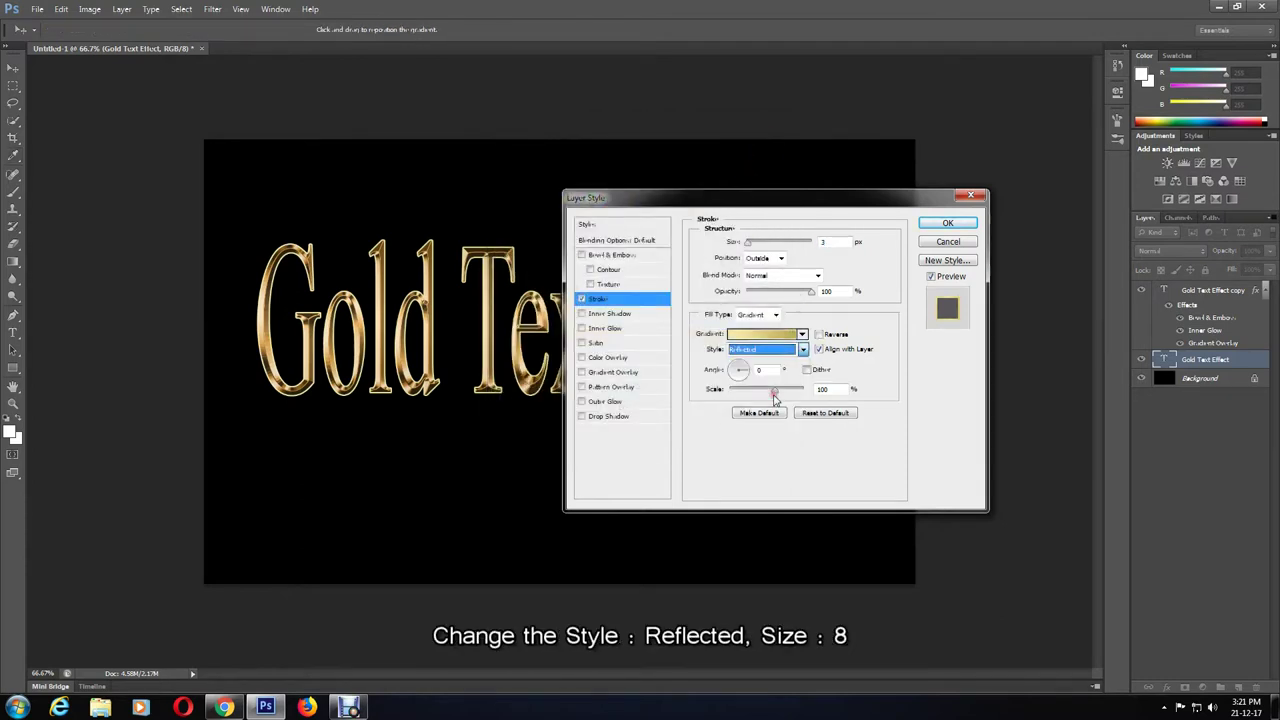
double_click(823, 242)
type("8")
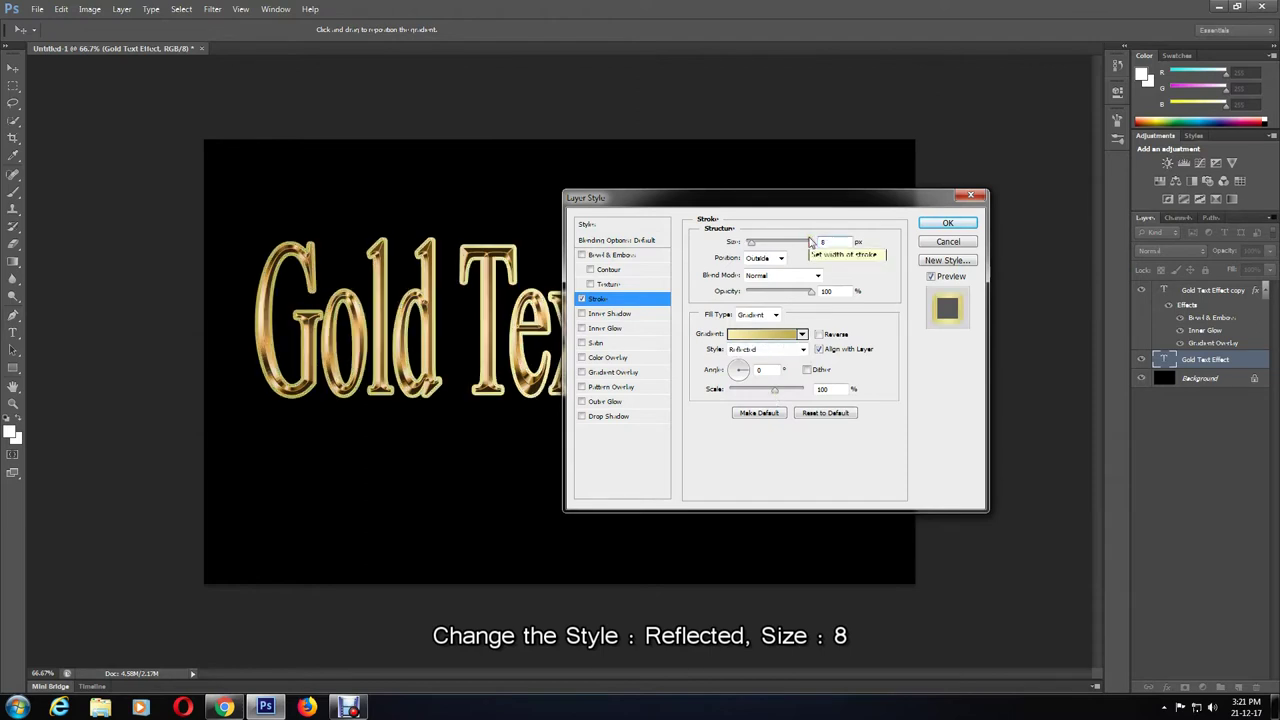
Add a Chisel Hard Bevel & Emboss of size 8 to the original text
left_click(604, 256)
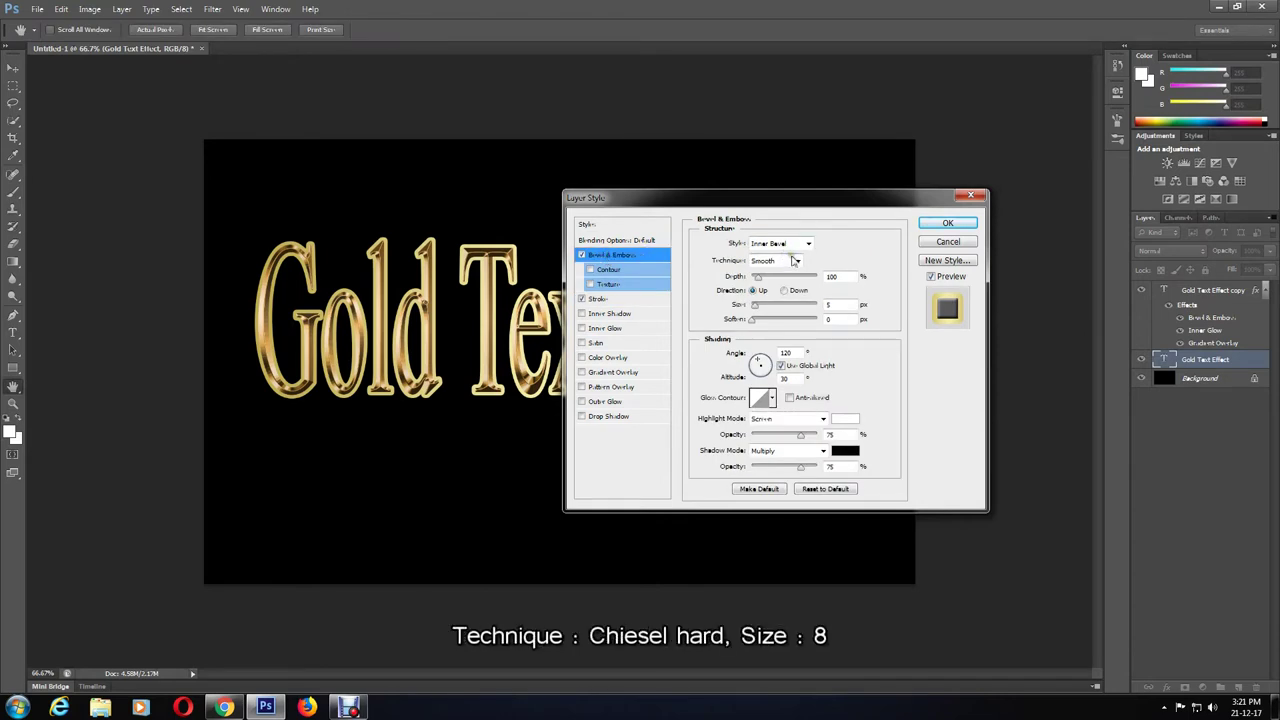
left_click(797, 262)
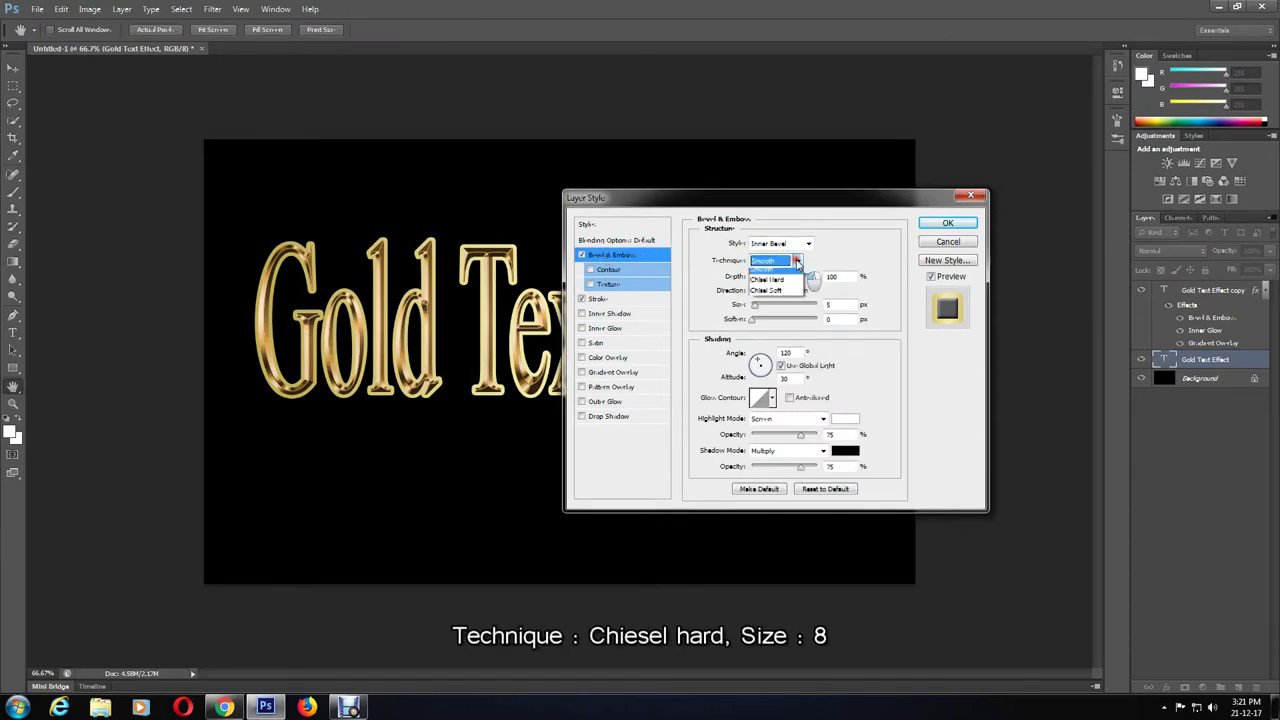
left_click(783, 285)
double_click(838, 304)
type("8")
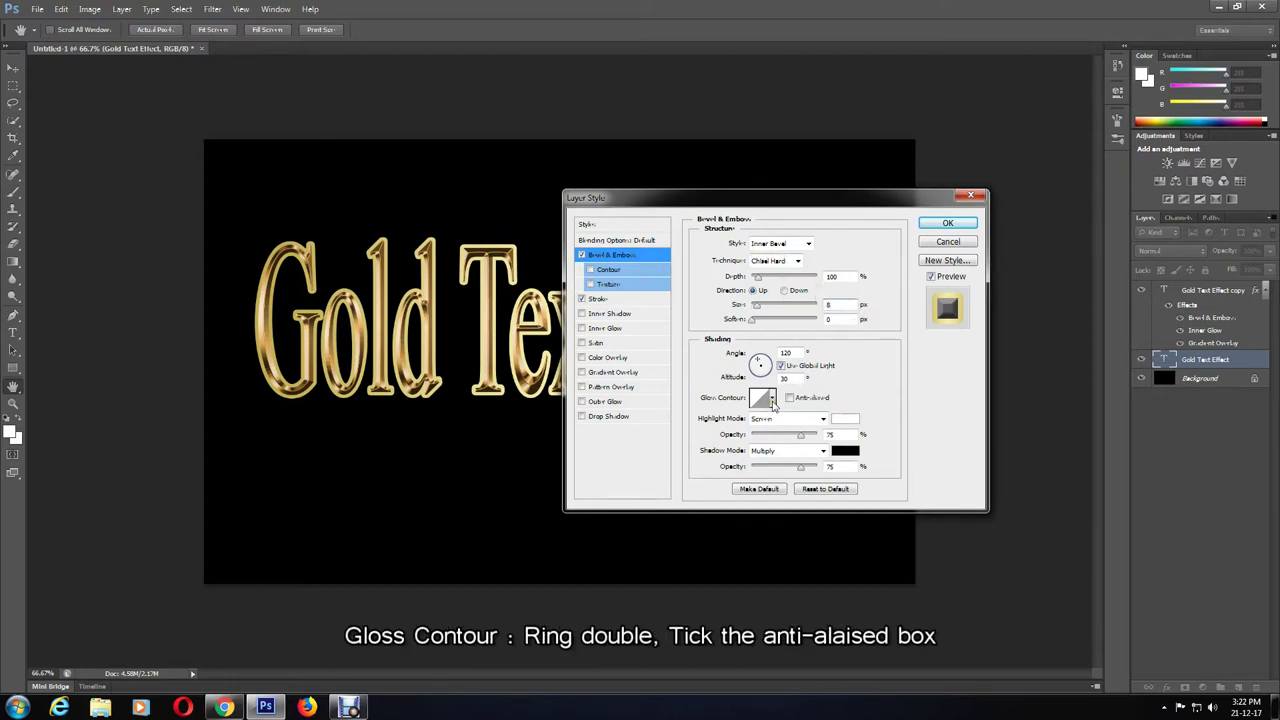
Give the bevel an anti-aliased Ring Double gloss, enable Contour, and switch on Outer Glow
left_click(772, 399)
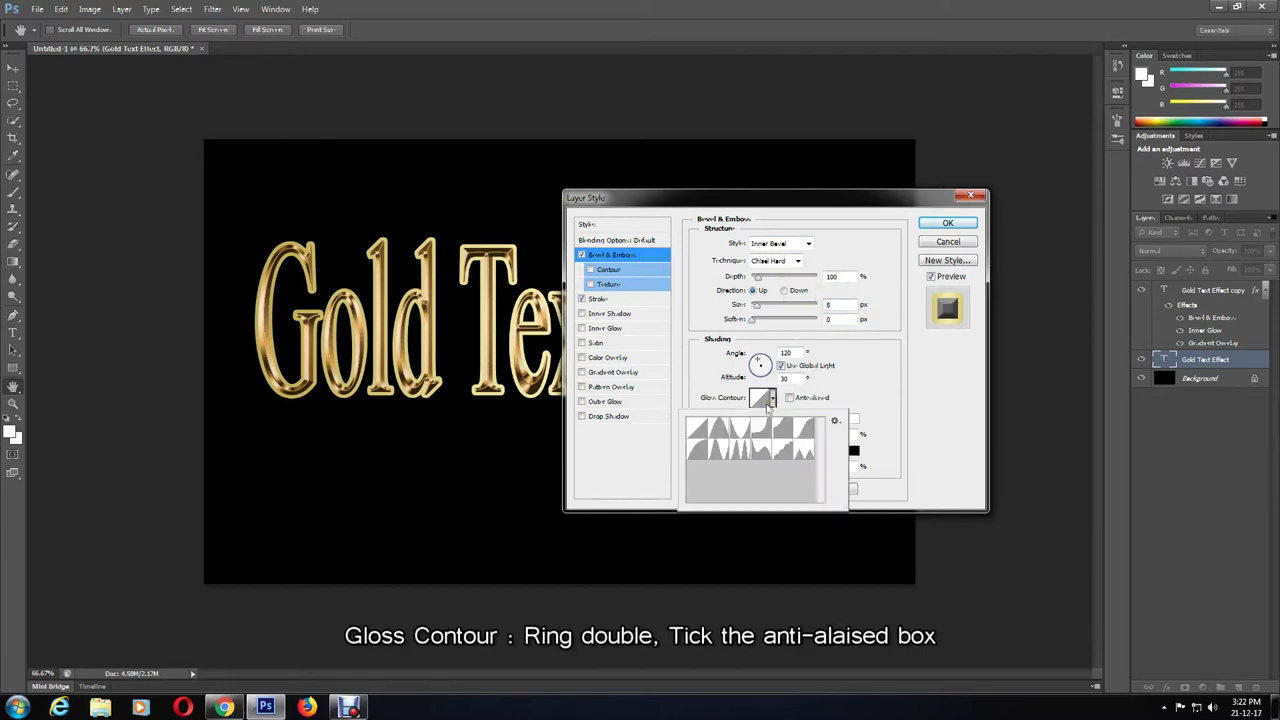
left_click(741, 452)
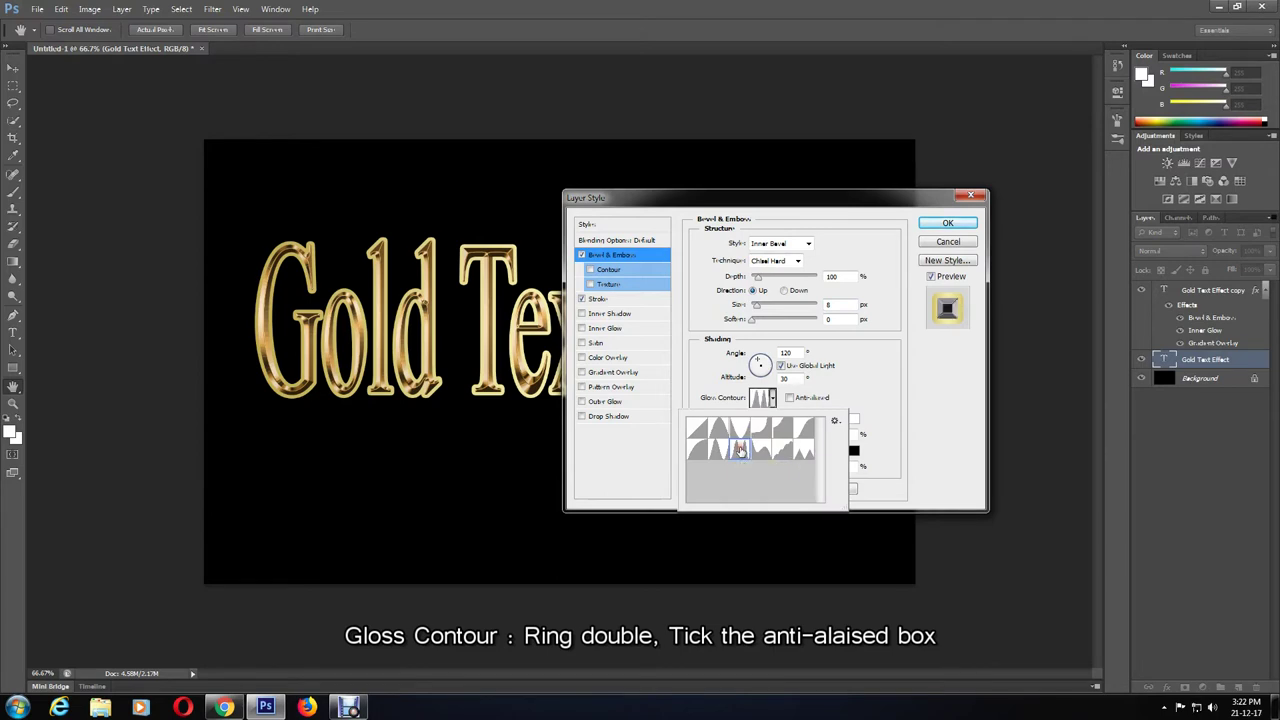
left_click(790, 398)
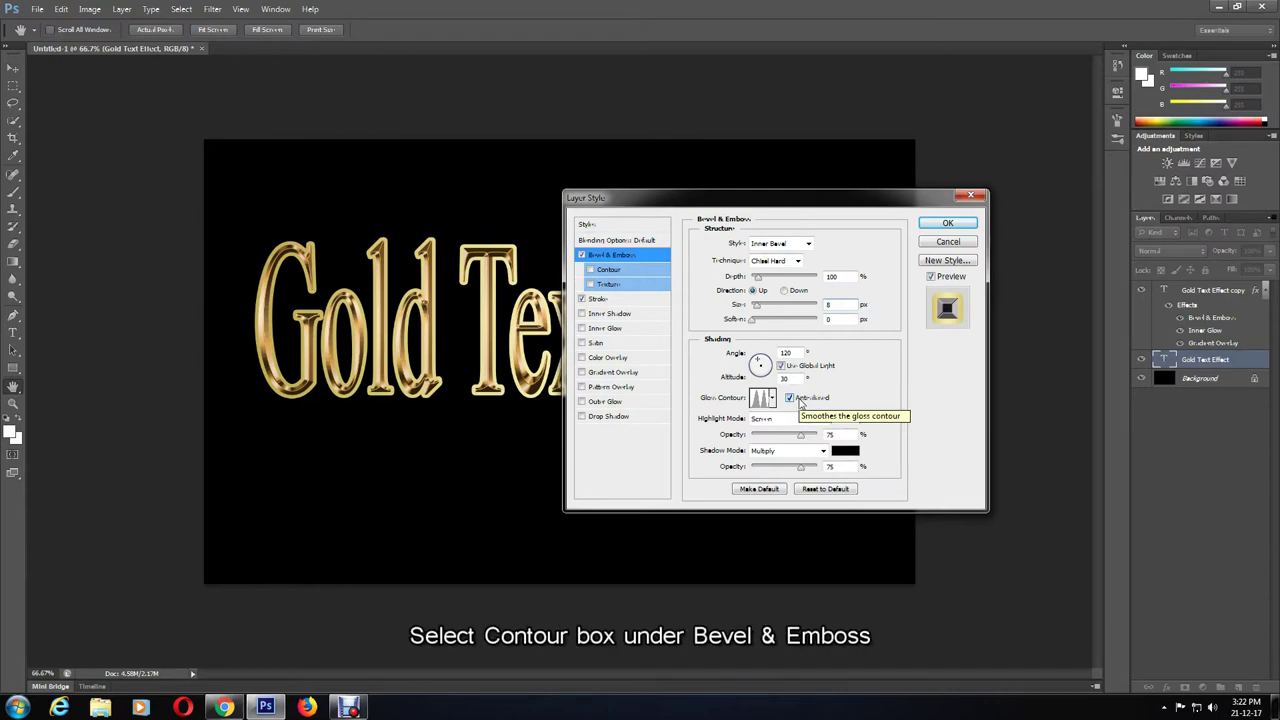
left_click(611, 272)
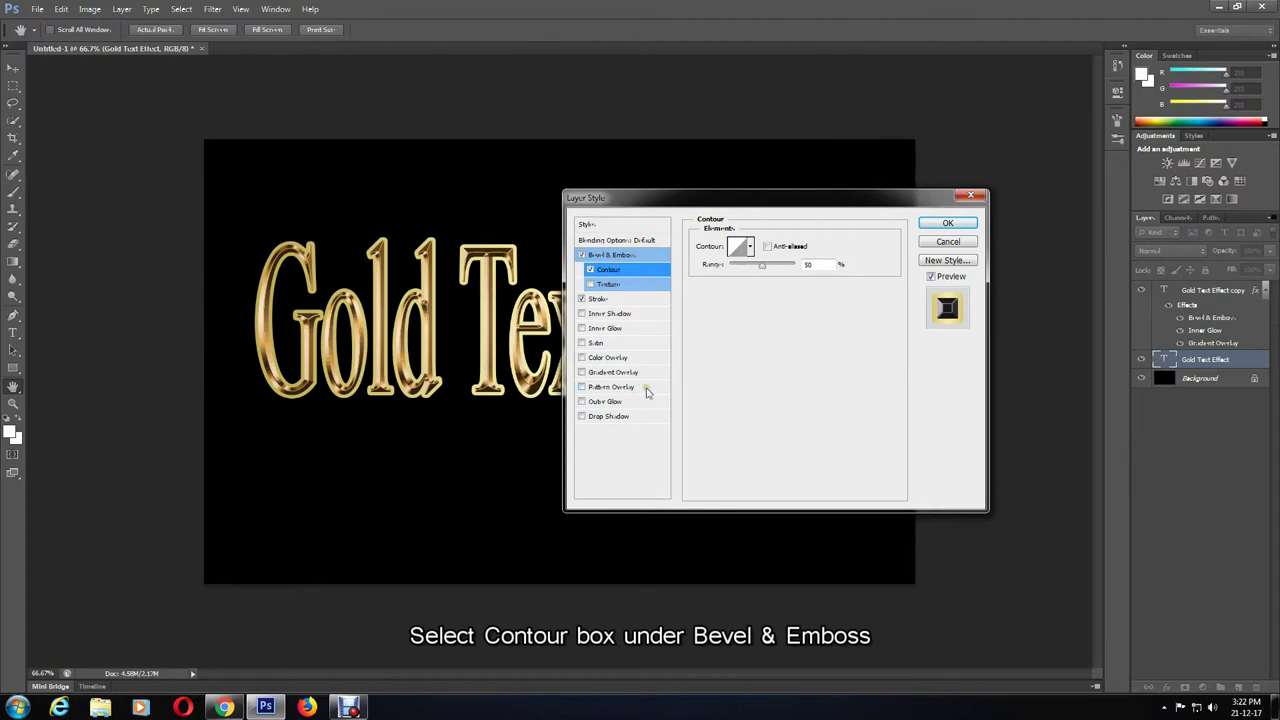
left_click(614, 402)
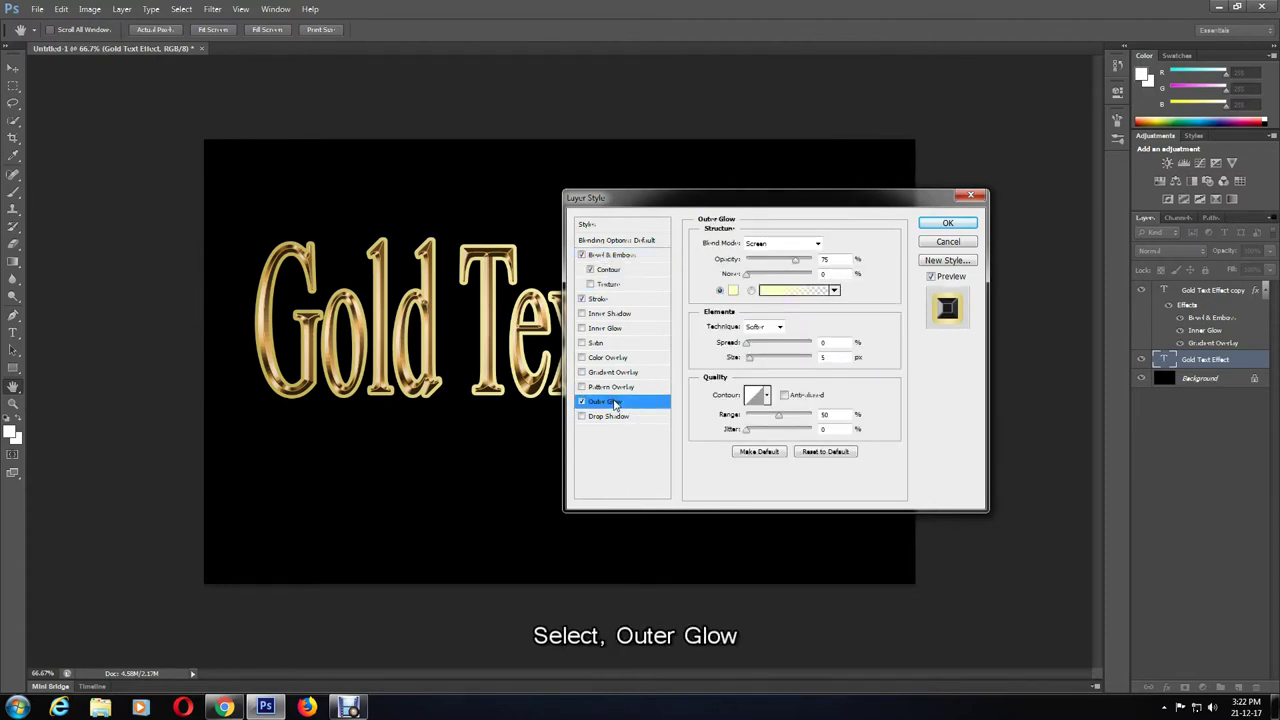
Set the outer glow to 40% opacity, orange e8801f, adjust its size, and apply
left_click(806, 260)
type("4")
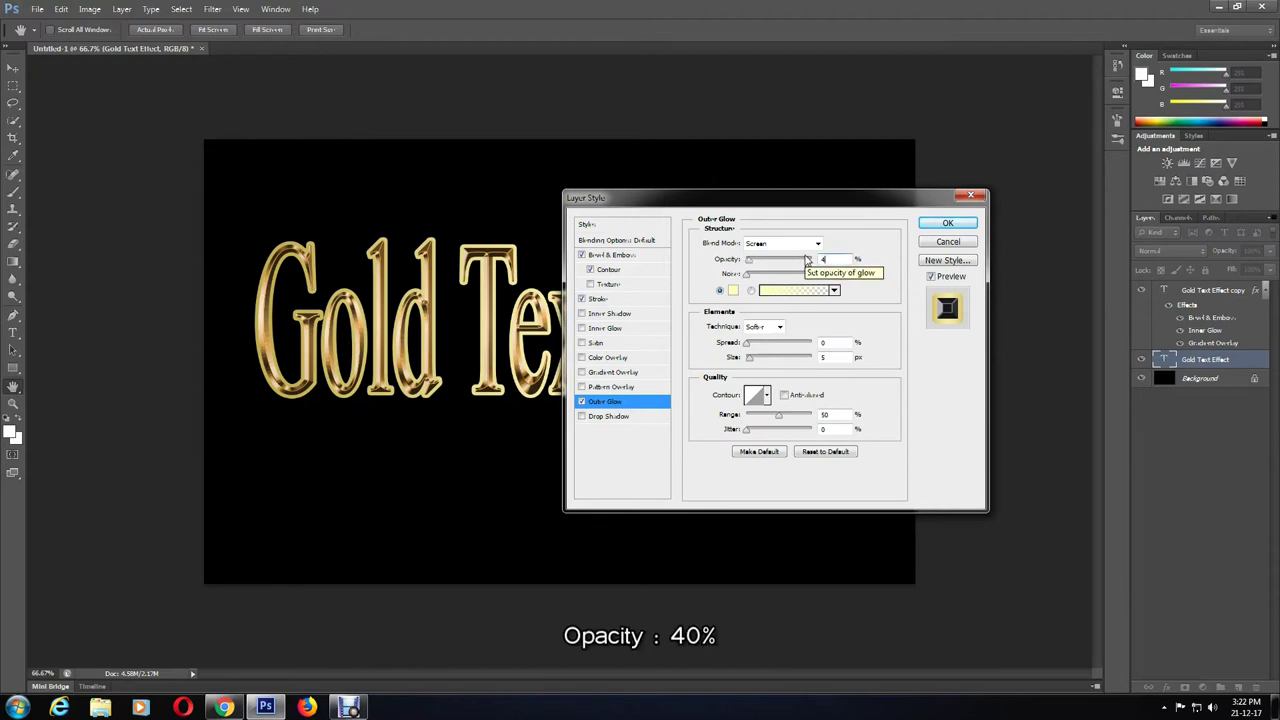
type("0")
left_click(733, 290)
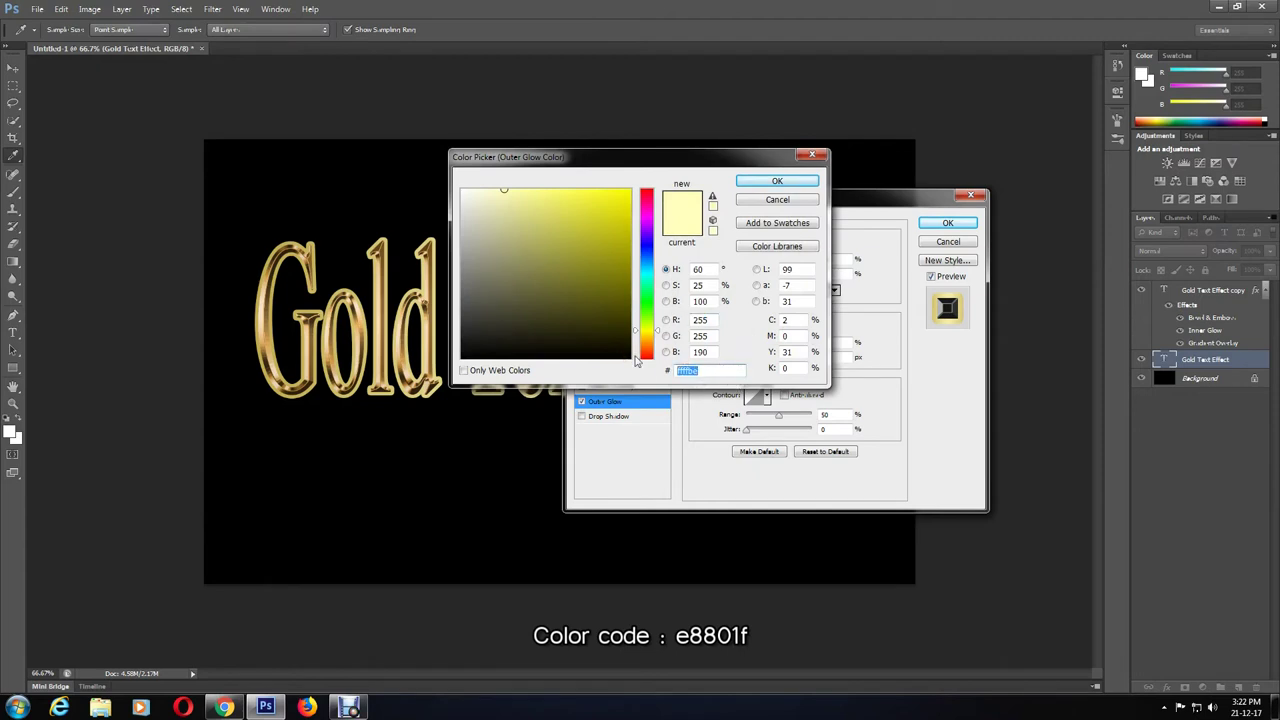
type("e88")
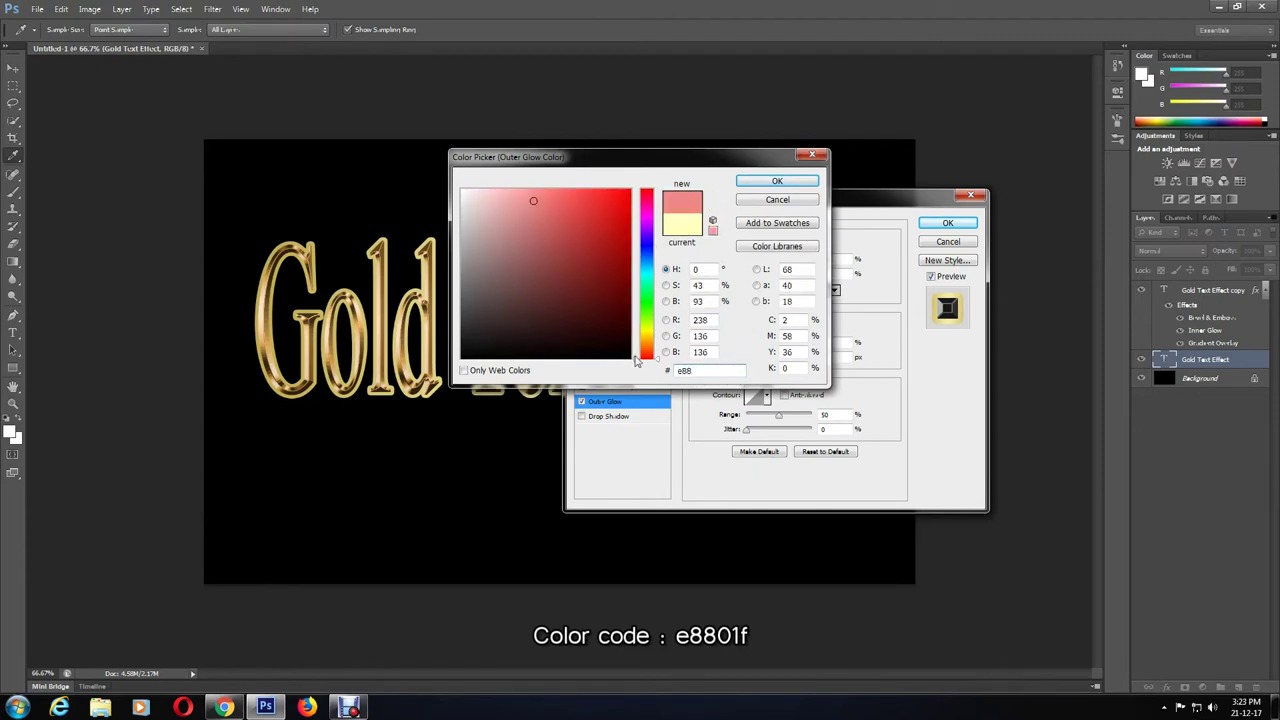
type("01f")
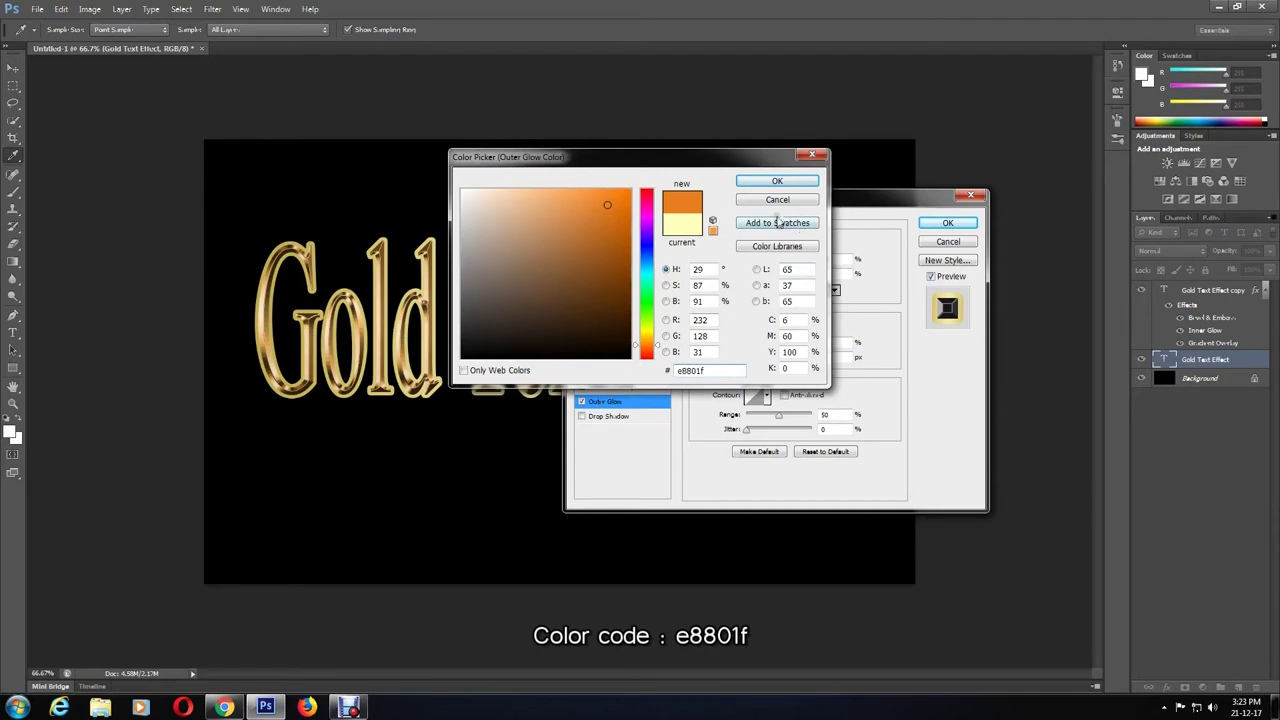
left_click(778, 183)
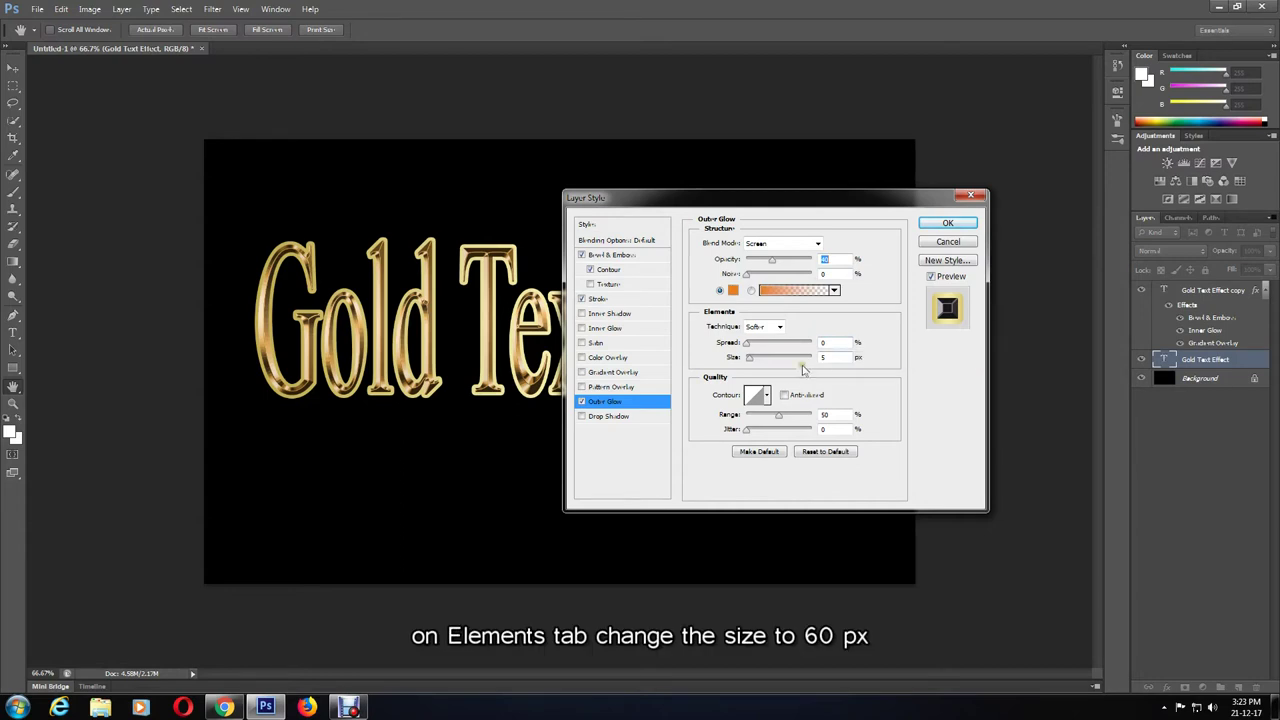
left_click(826, 358)
left_click(945, 224)
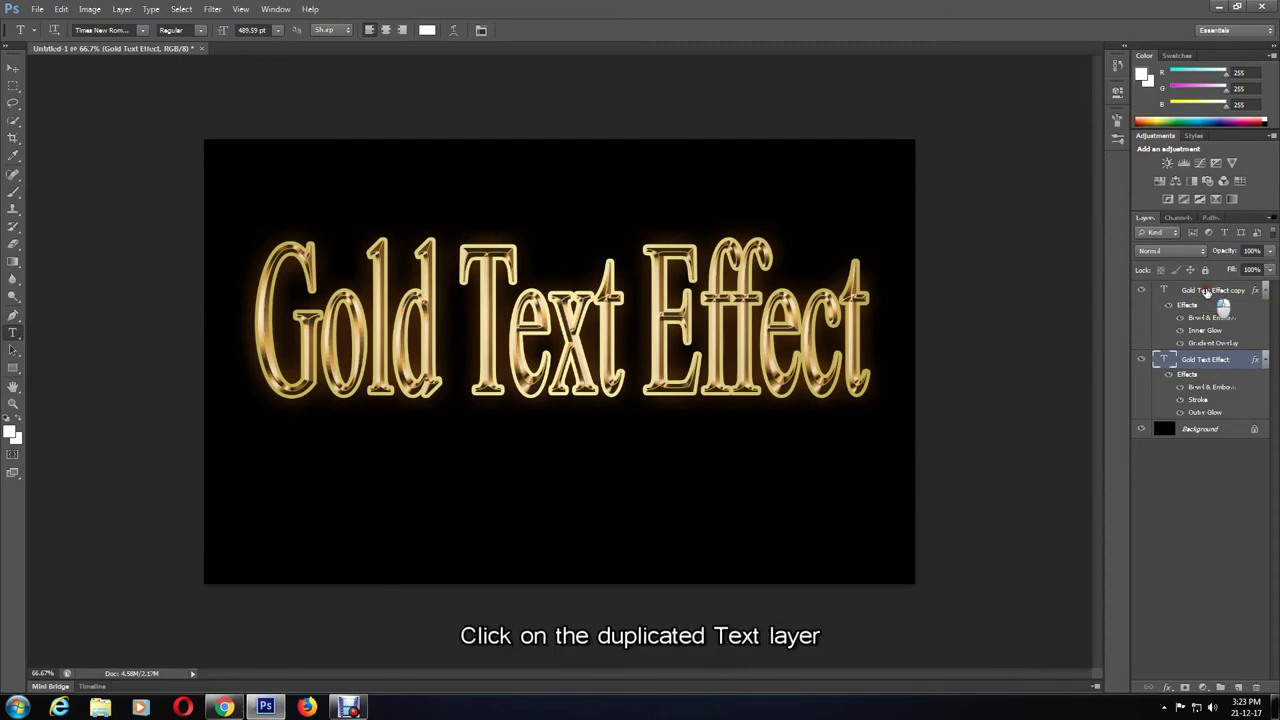
Add a new layer above the copy layer and append the Assorted Brushes set
left_click(1207, 290)
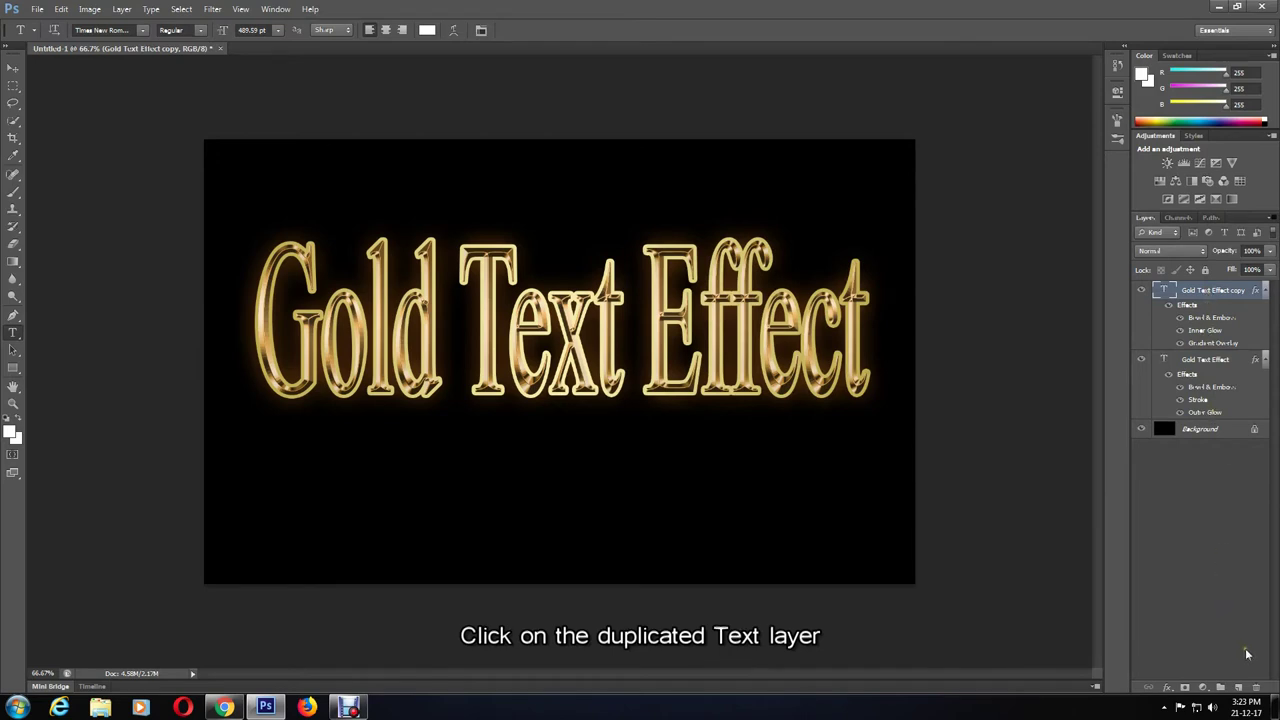
left_click(1238, 688)
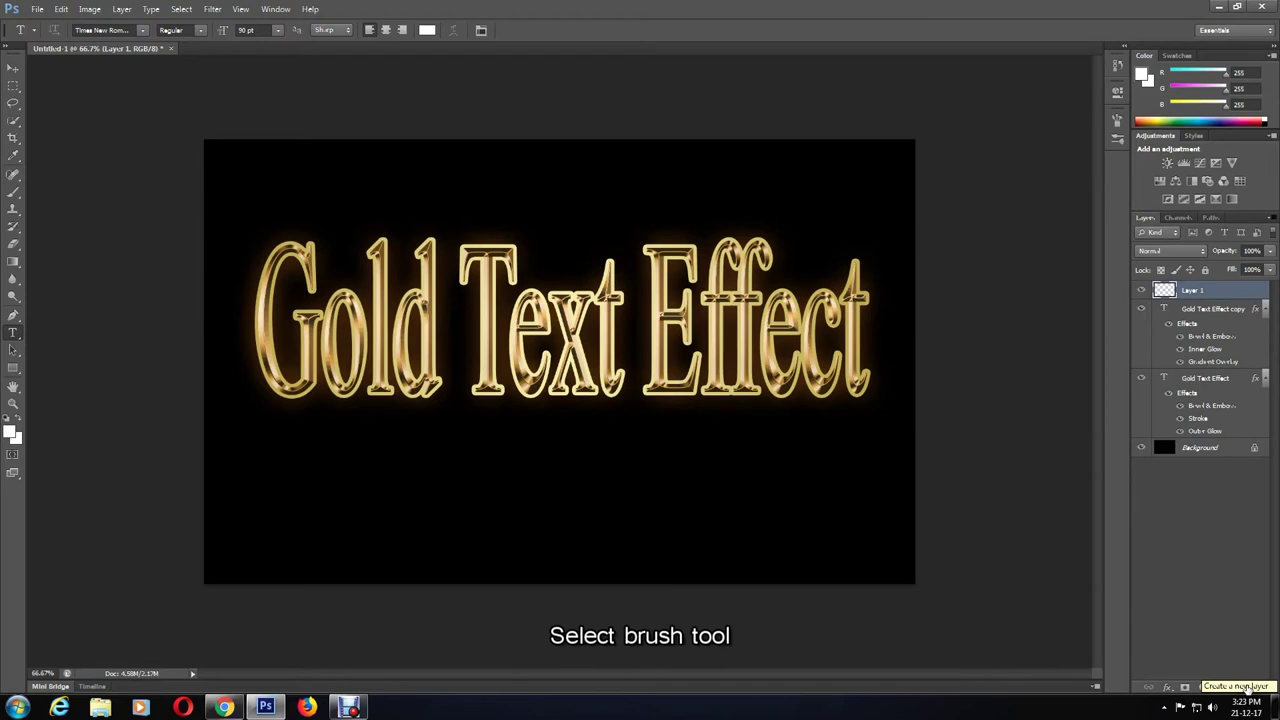
left_click(12, 191)
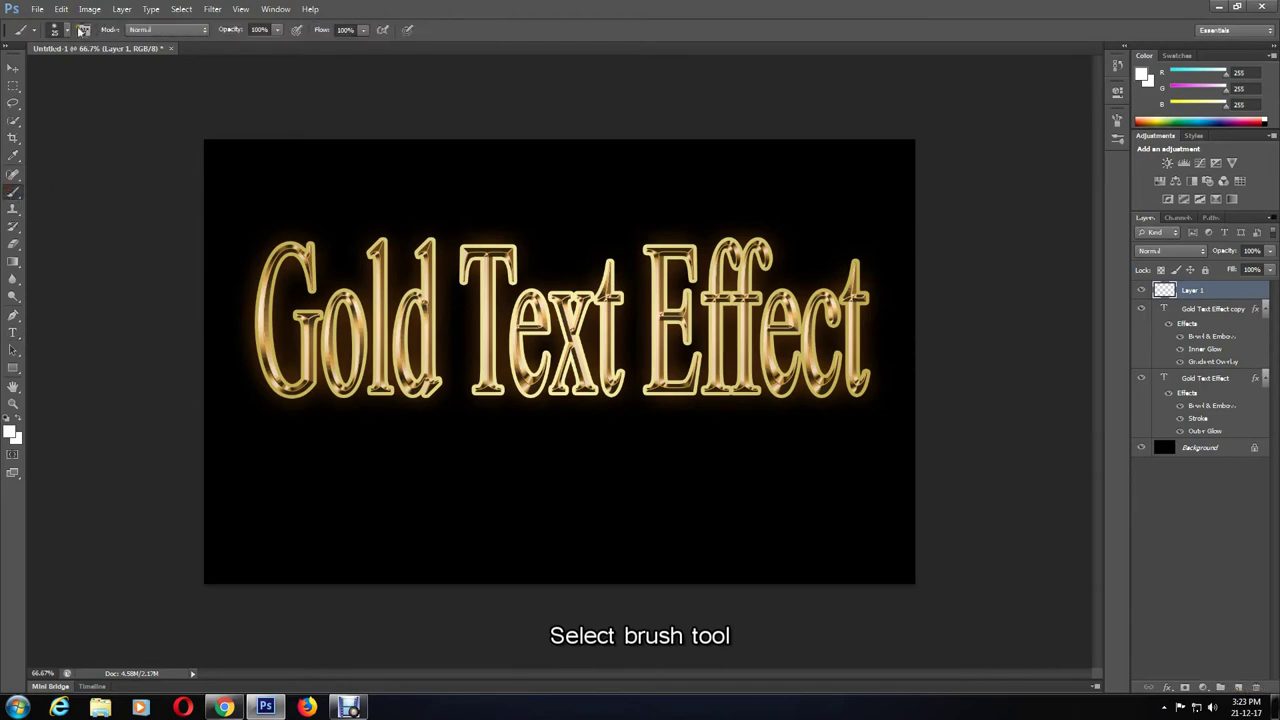
left_click(66, 29)
left_click(170, 53)
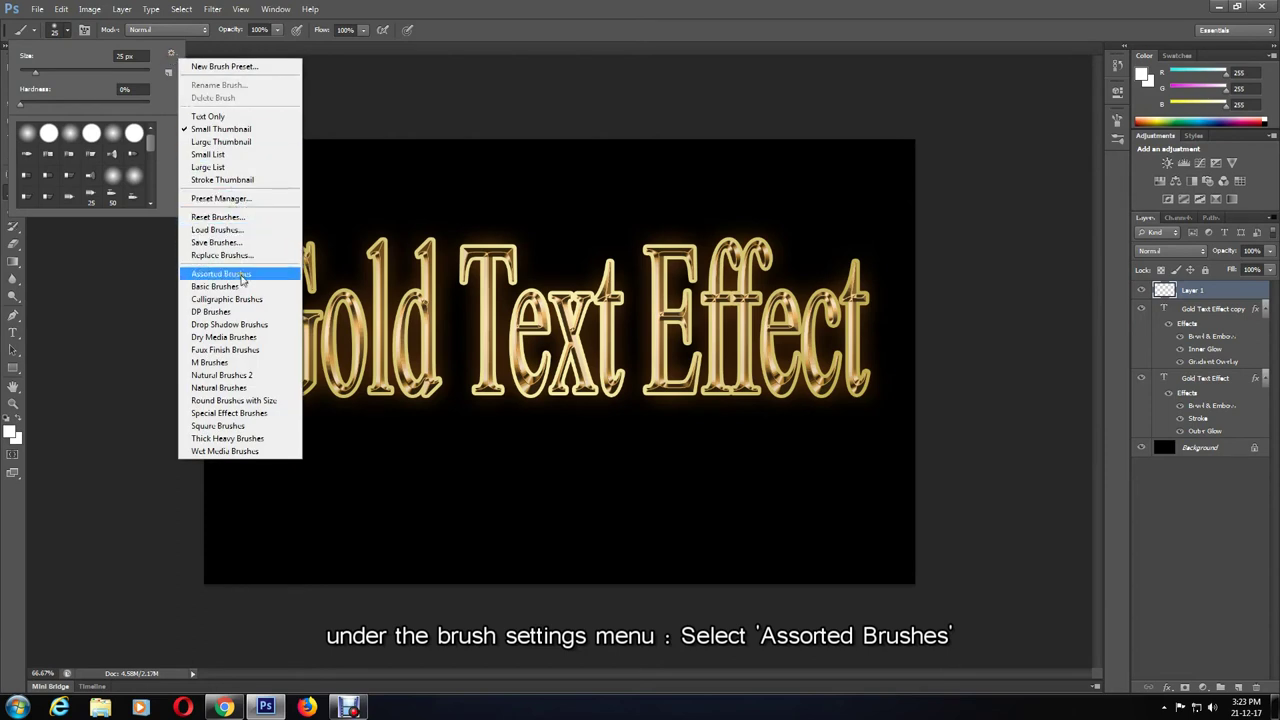
left_click(241, 277)
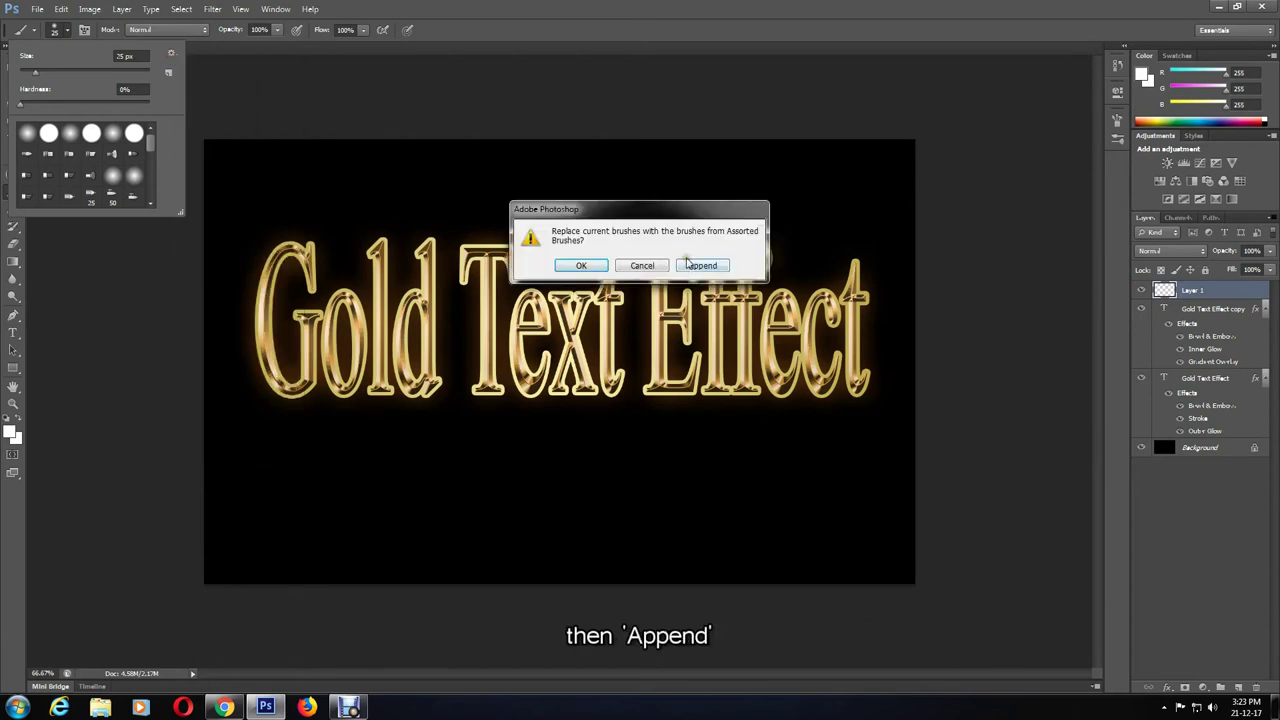
left_click(702, 265)
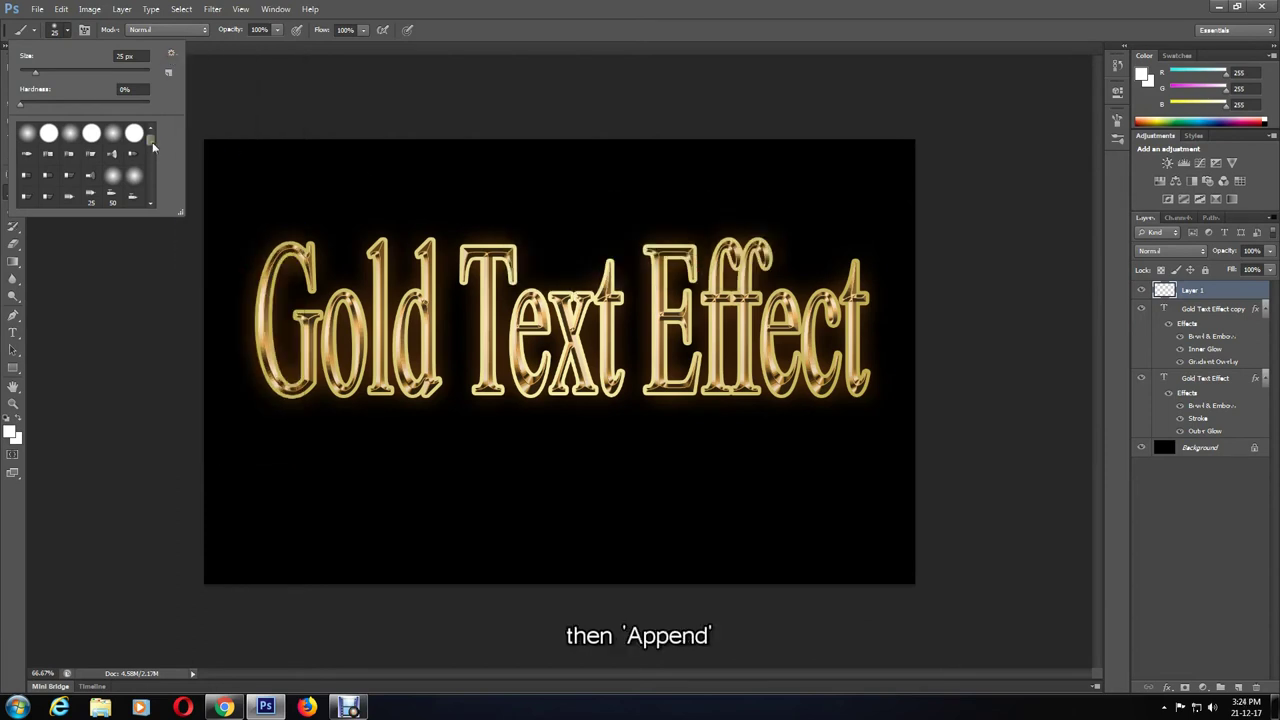
Choose a sparkle brush and enlarge it to 90 px
left_click_drag(150, 138, 151, 182)
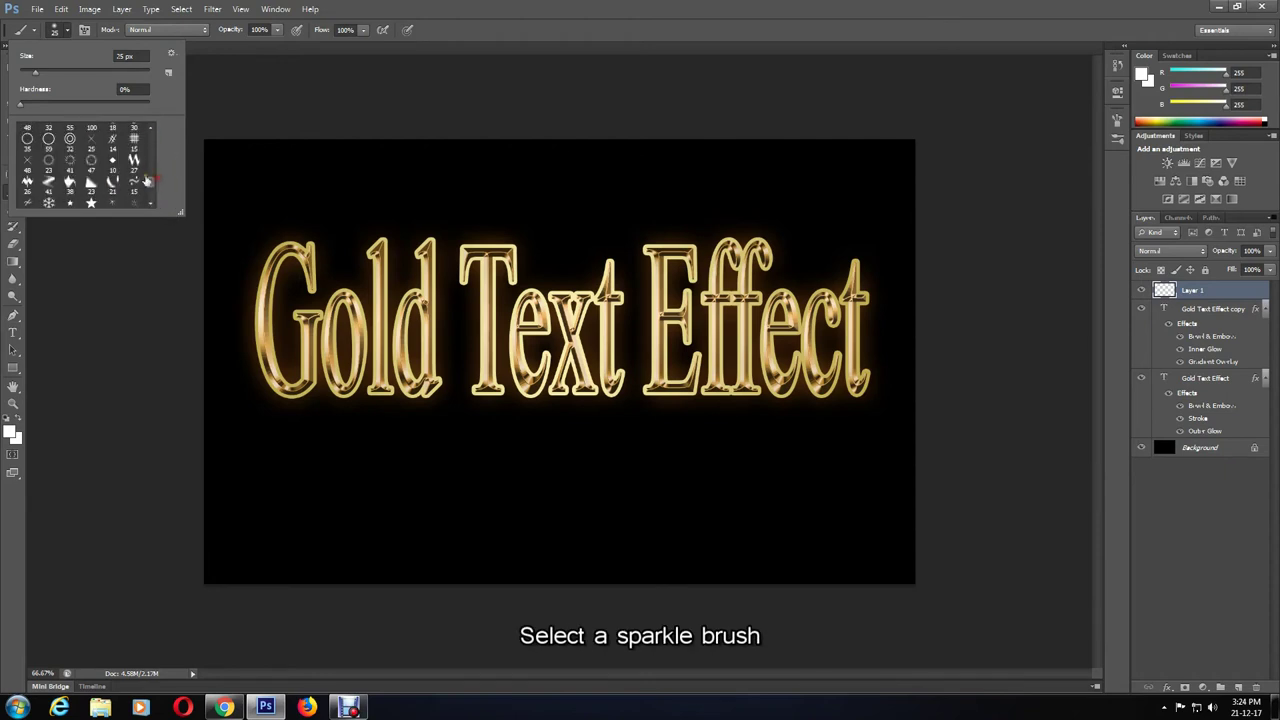
double_click(90, 146)
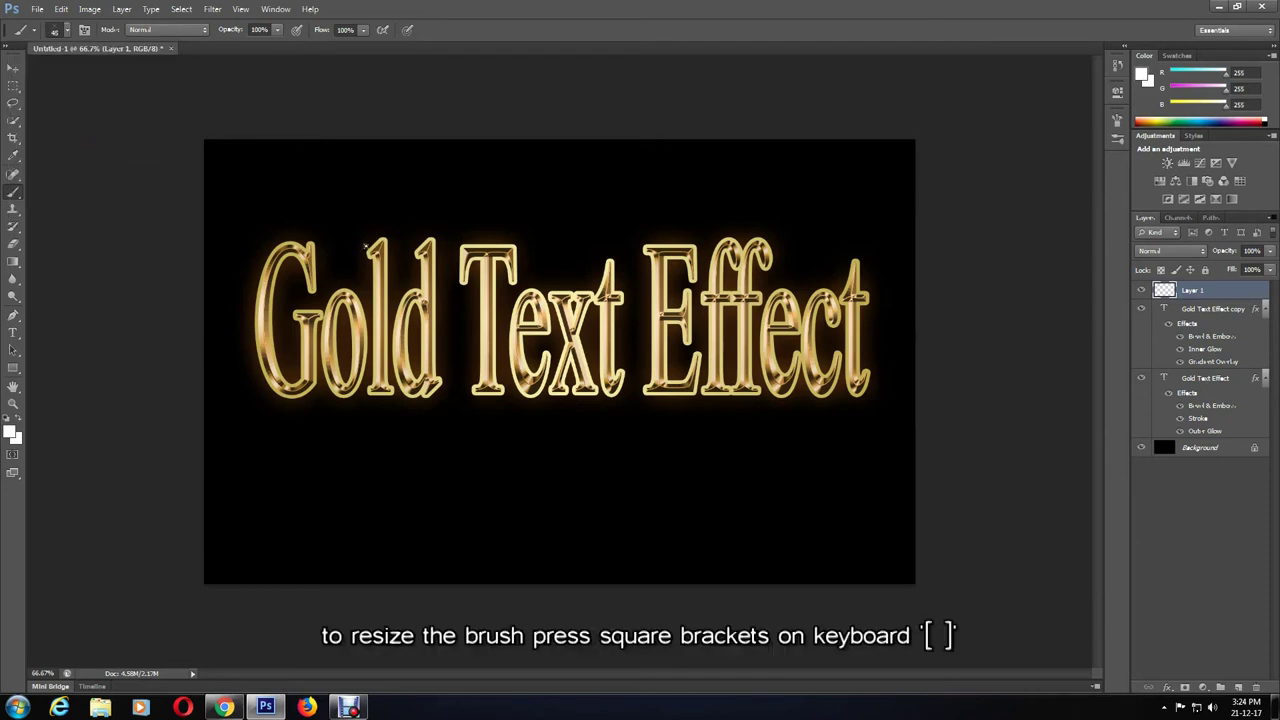
key("bracketright")
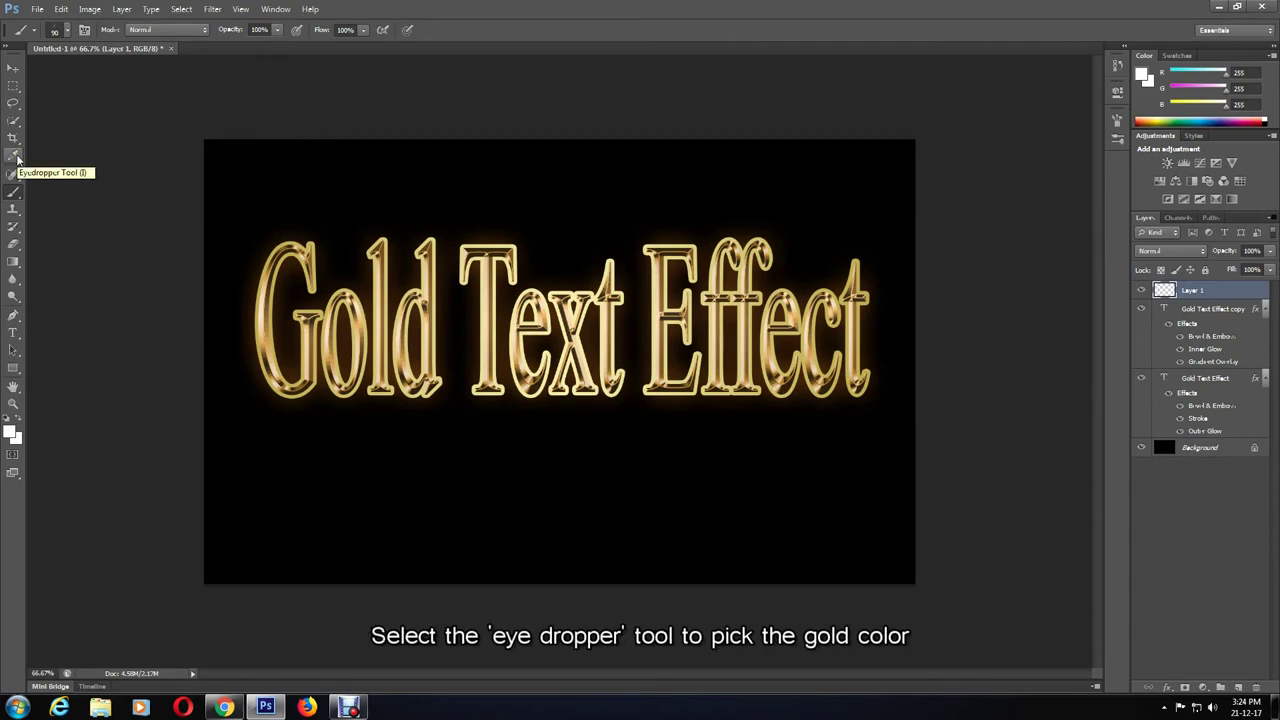
Sample the pale gold of the text as the brush paint colour
left_click(14, 155)
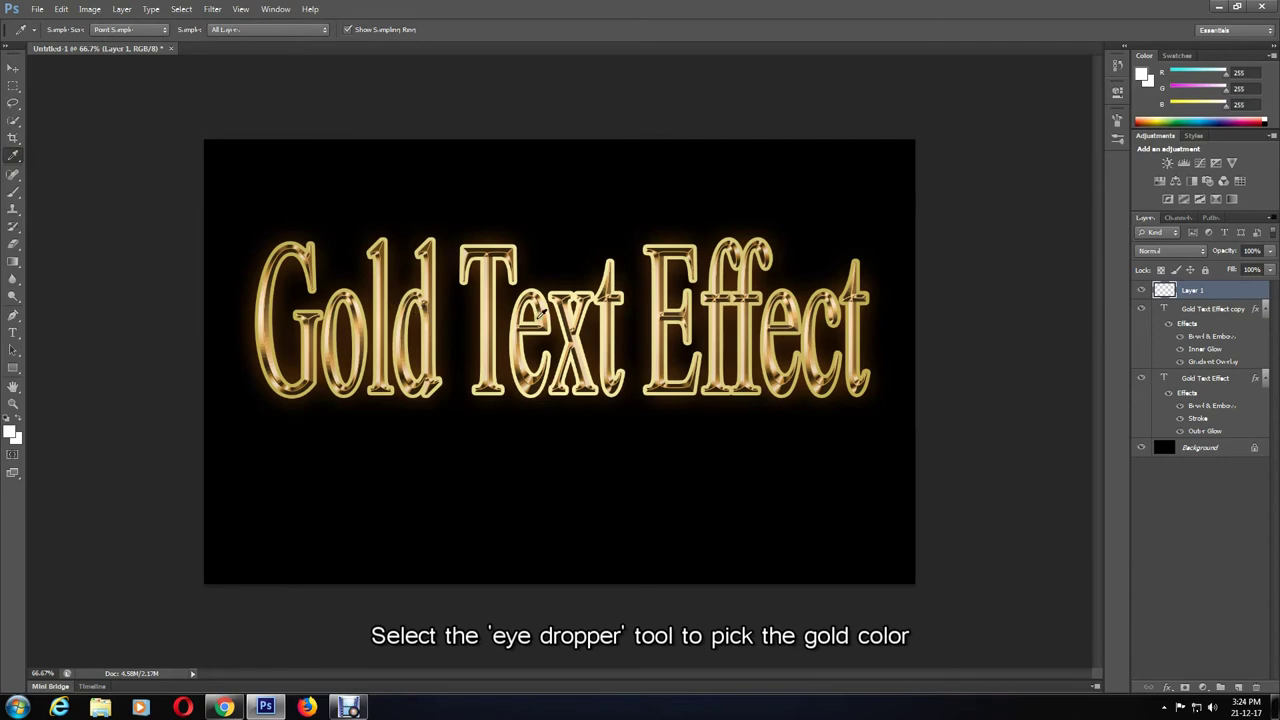
left_click(549, 315)
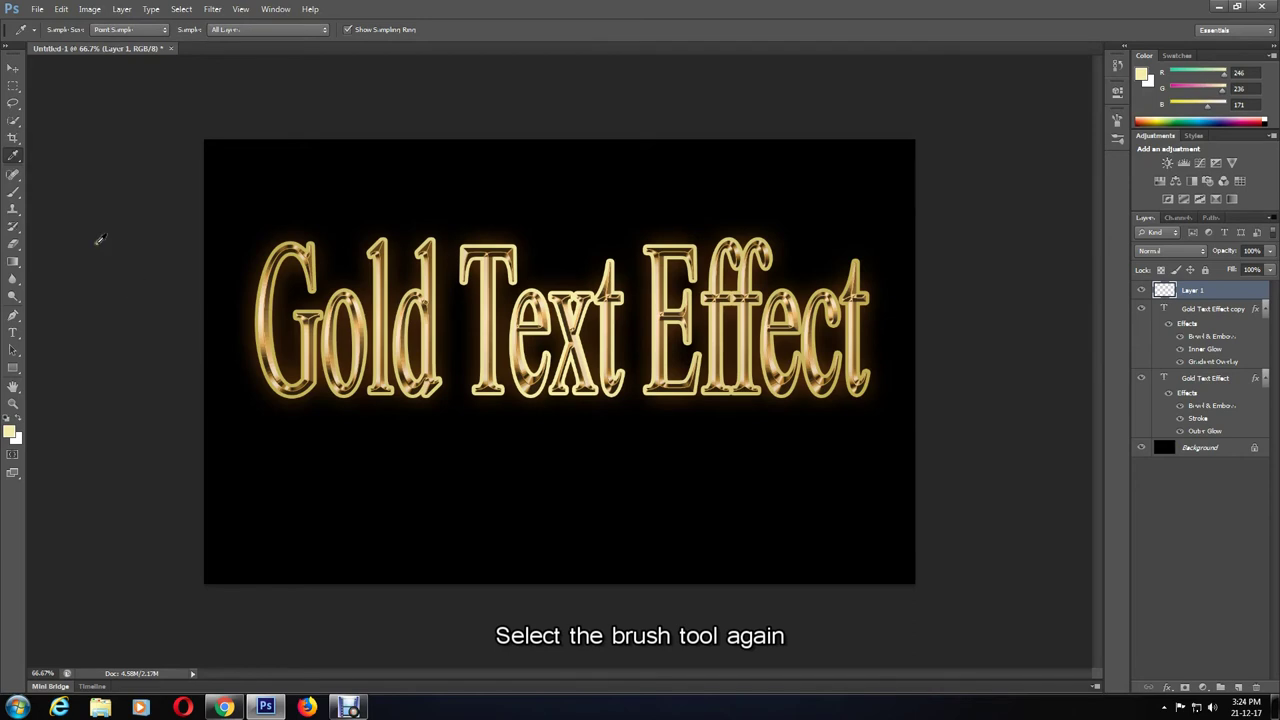
left_click(12, 195)
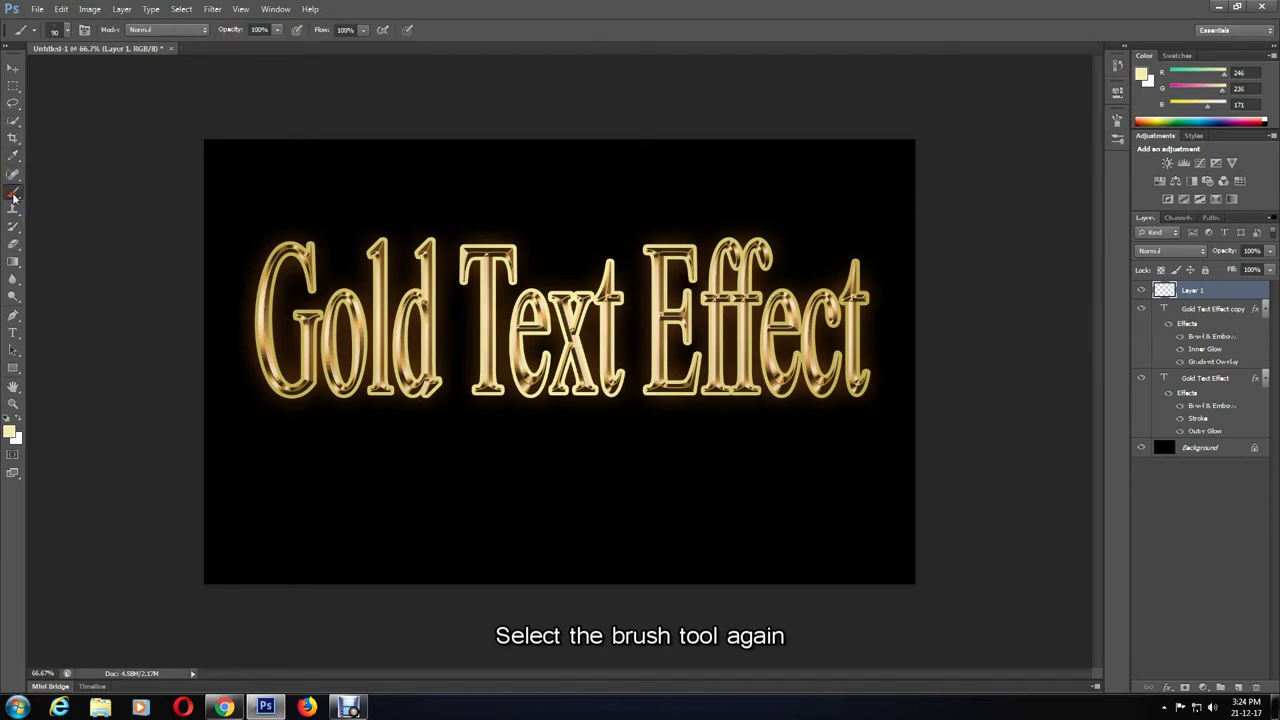
Stamp sparkles on the G, x and E, then a smaller one on the final t
left_click(308, 250)
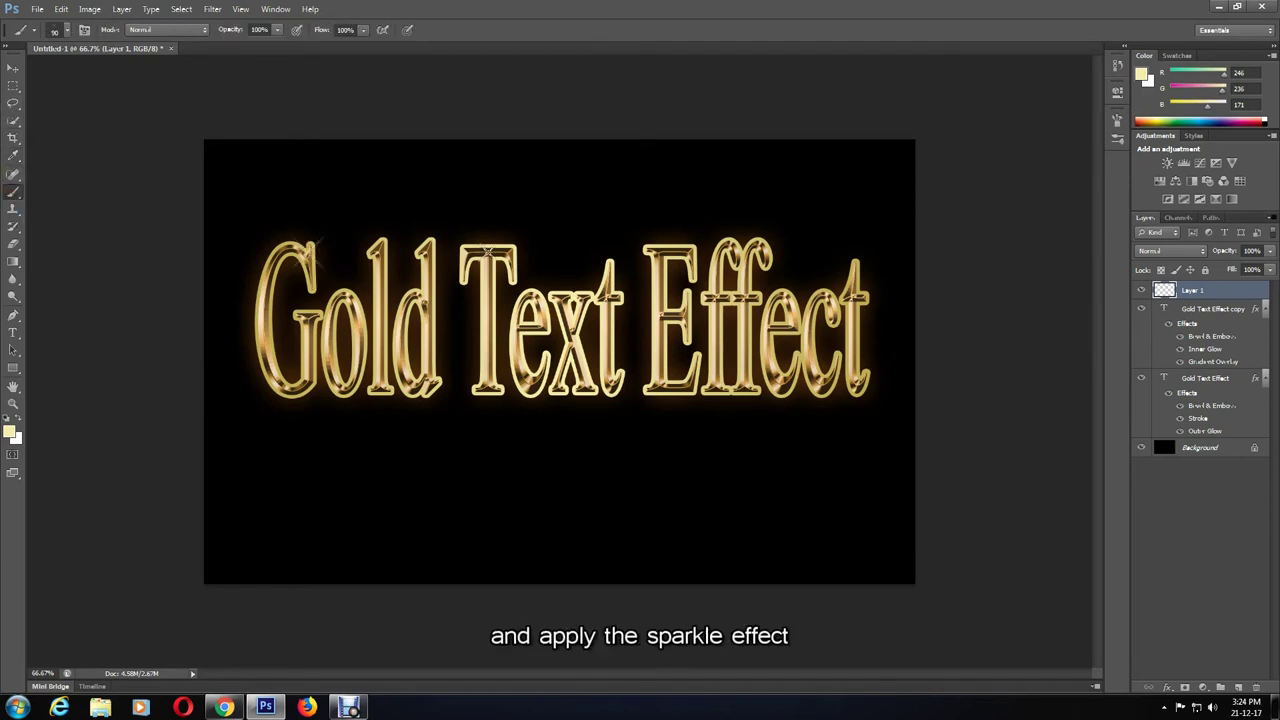
left_click(584, 294)
left_click(652, 248)
key("bracketleft")
key("bracketleft")
left_click(853, 262)
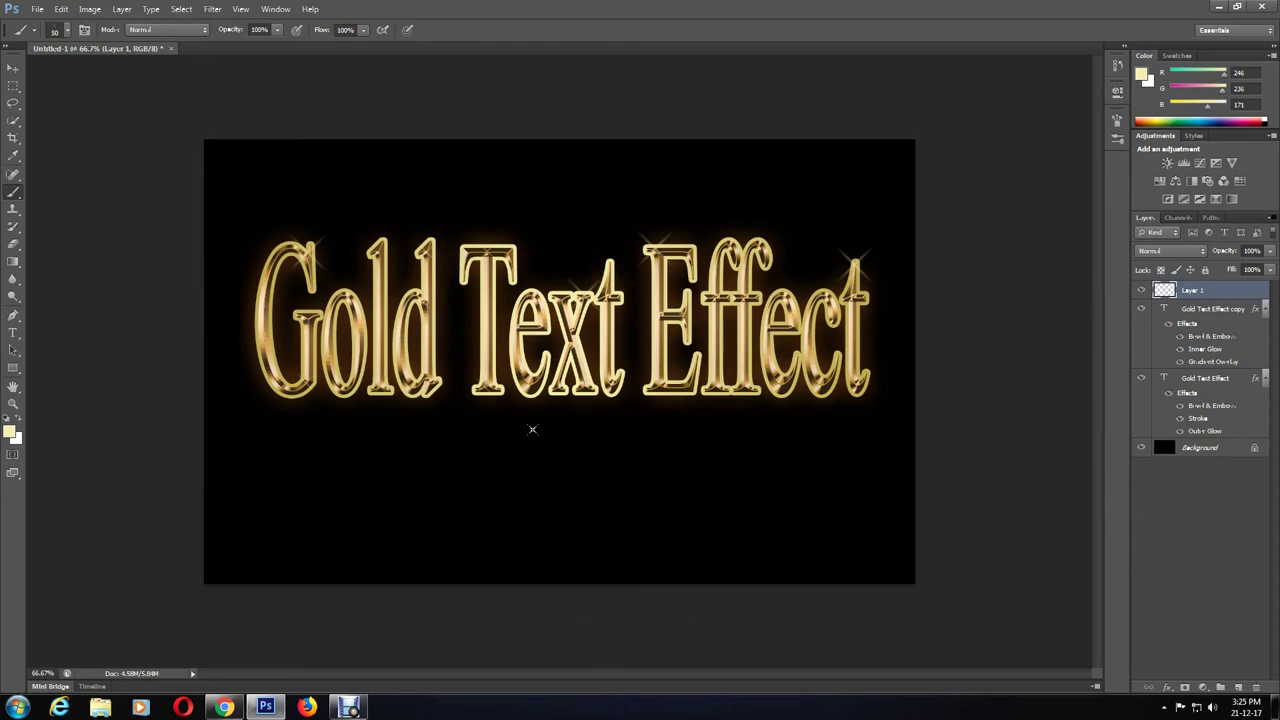
Save a Maximum-quality JPEG copy named Untitled-1.jpg to the Desktop
left_click(37, 9)
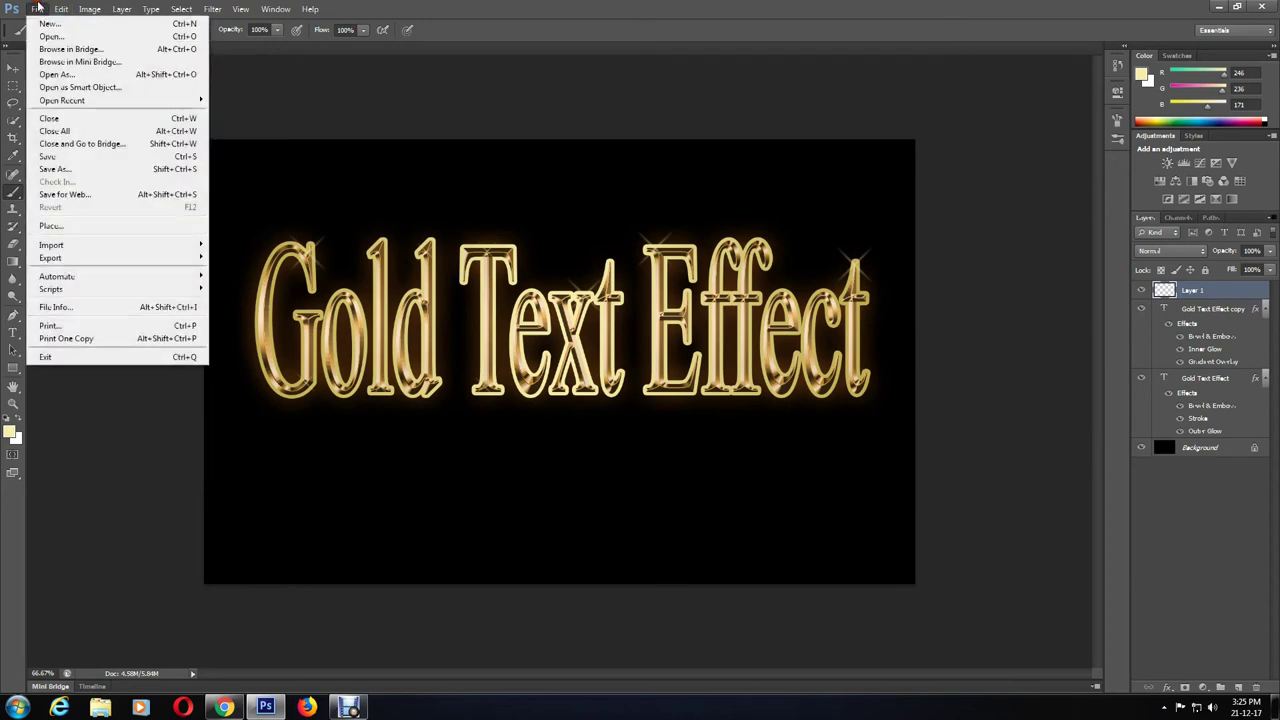
left_click(75, 170)
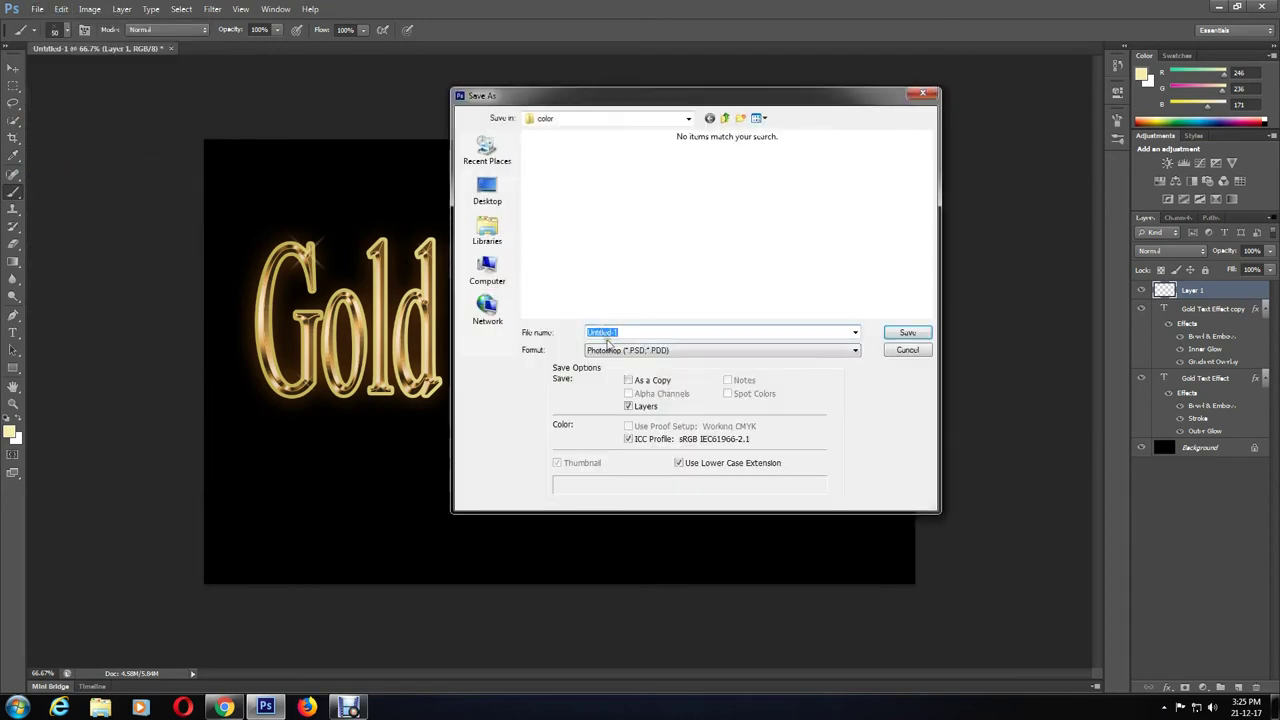
left_click(614, 350)
left_click(628, 431)
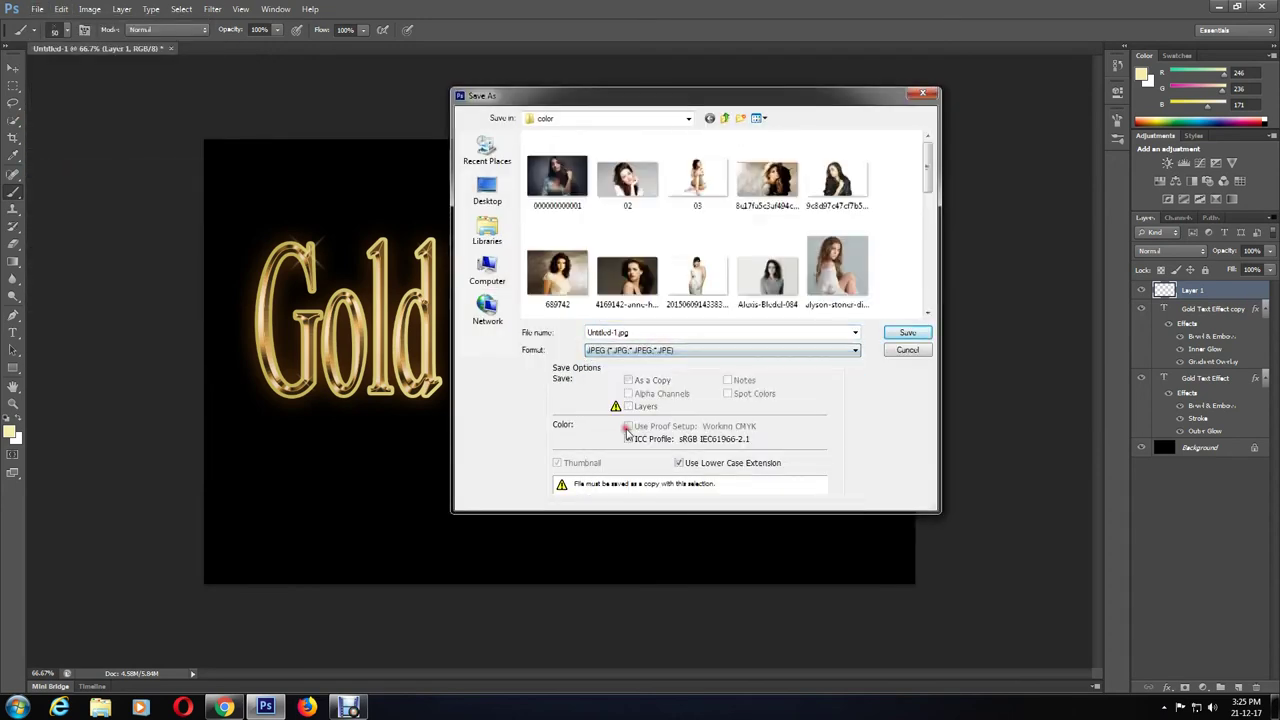
left_click(488, 192)
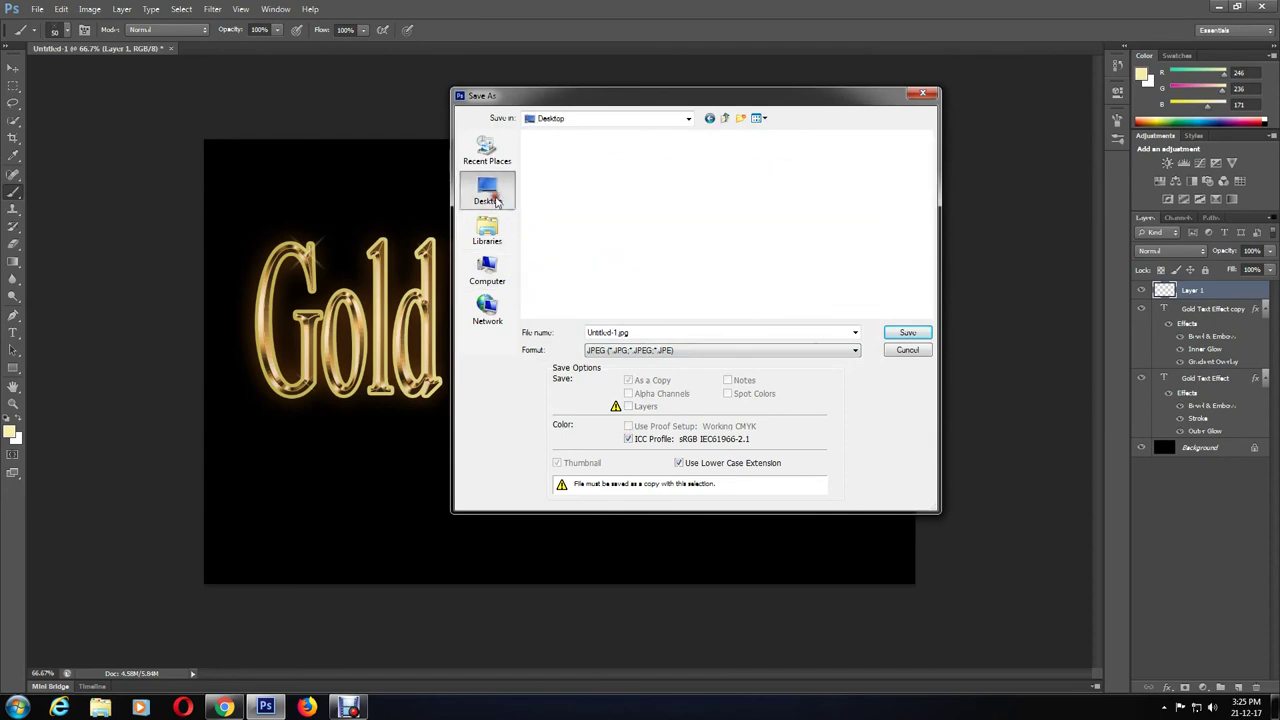
left_click(898, 336)
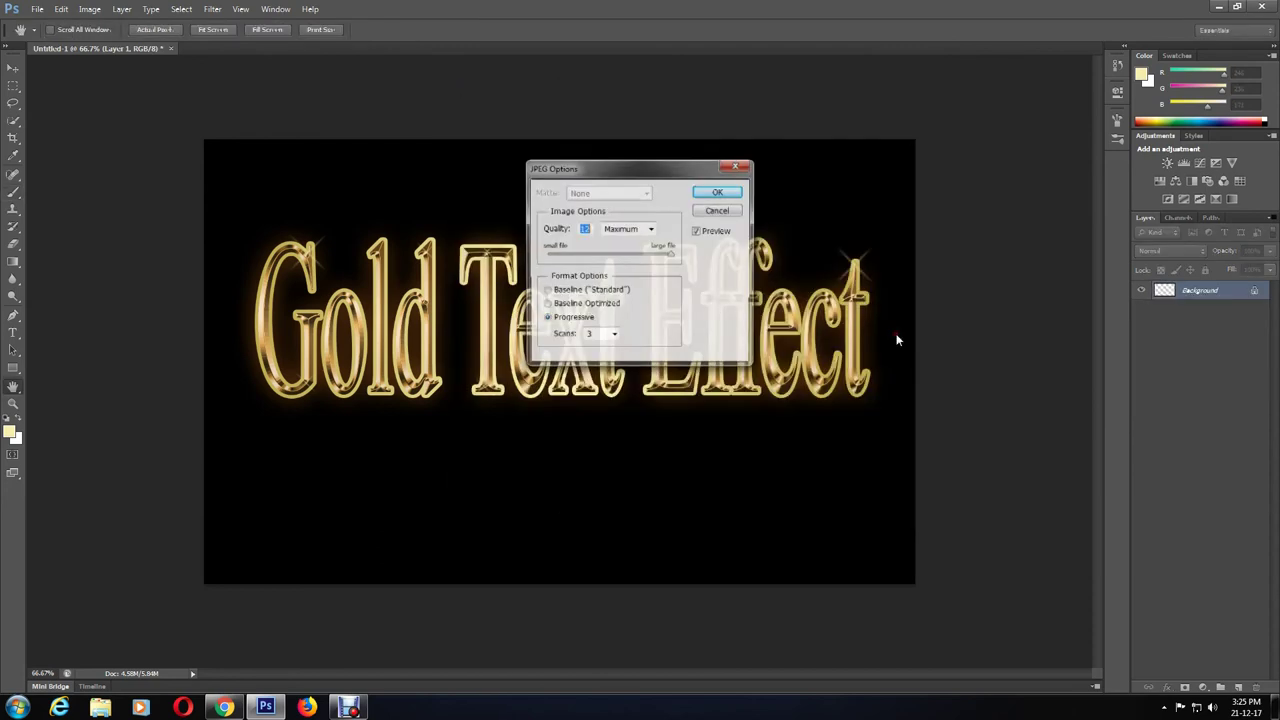
left_click(716, 193)
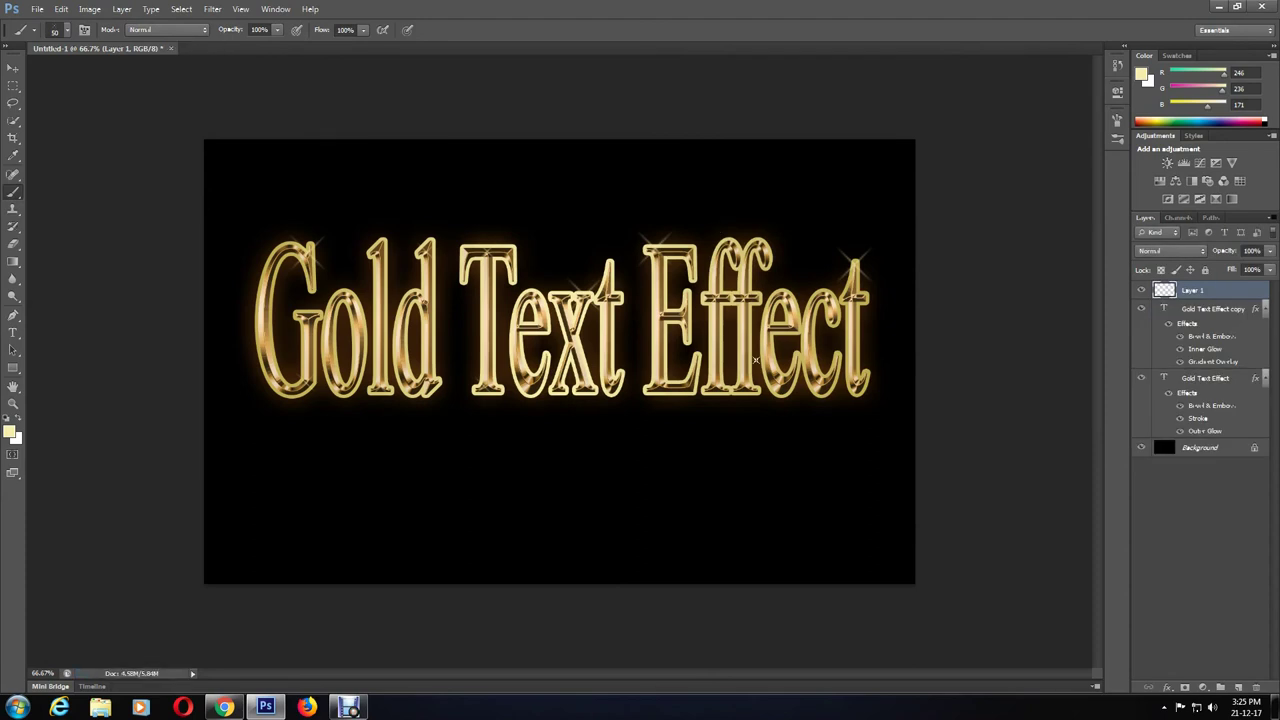